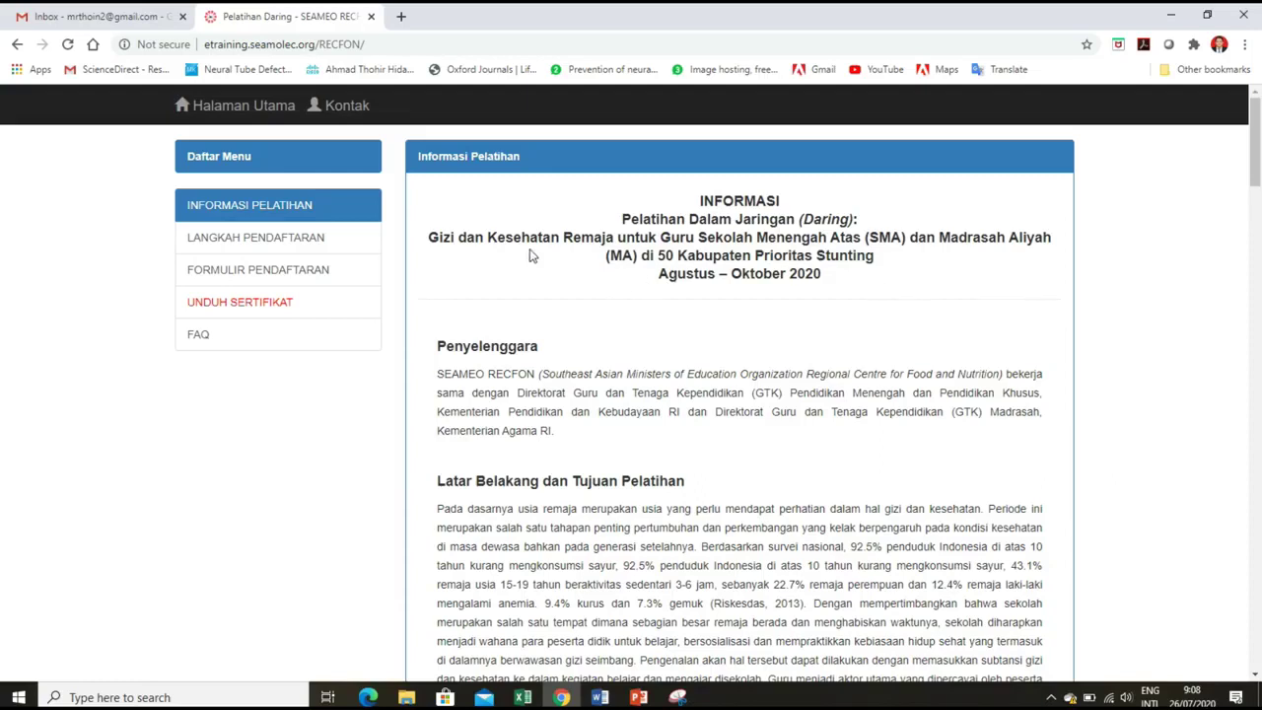
Open the registration steps and go to the Daftar Pelatihan list of open trainings.
{"action": "left_click", "coordinate": [338, 239]}
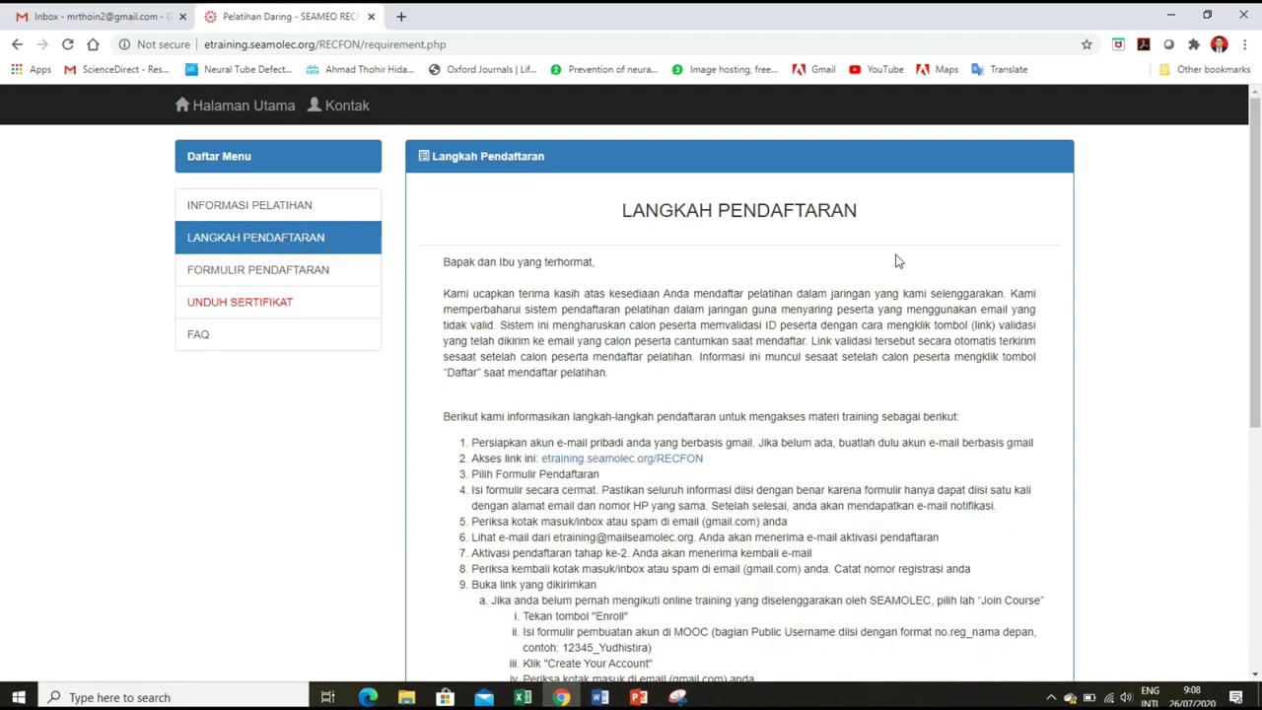
{"action": "scroll", "coordinate": [897, 261], "scroll_direction": "down", "scroll_amount": 5}
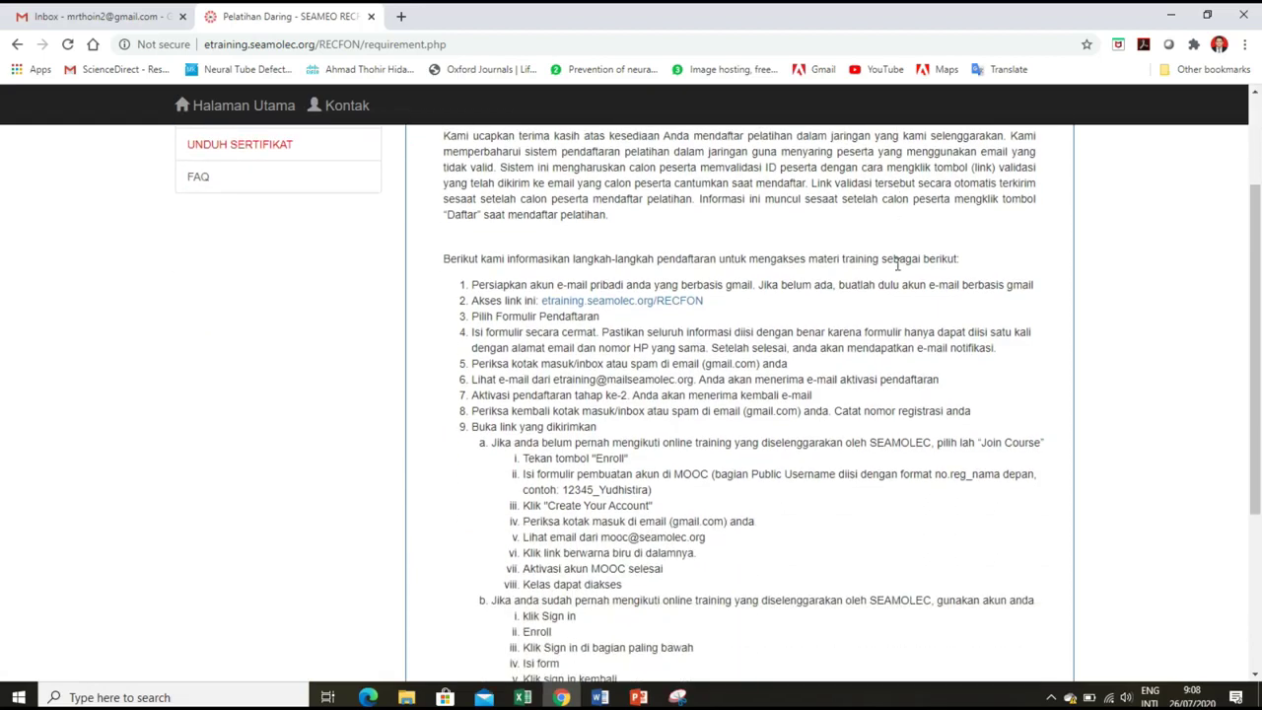
{"action": "scroll", "coordinate": [897, 271], "scroll_direction": "down", "scroll_amount": 2}
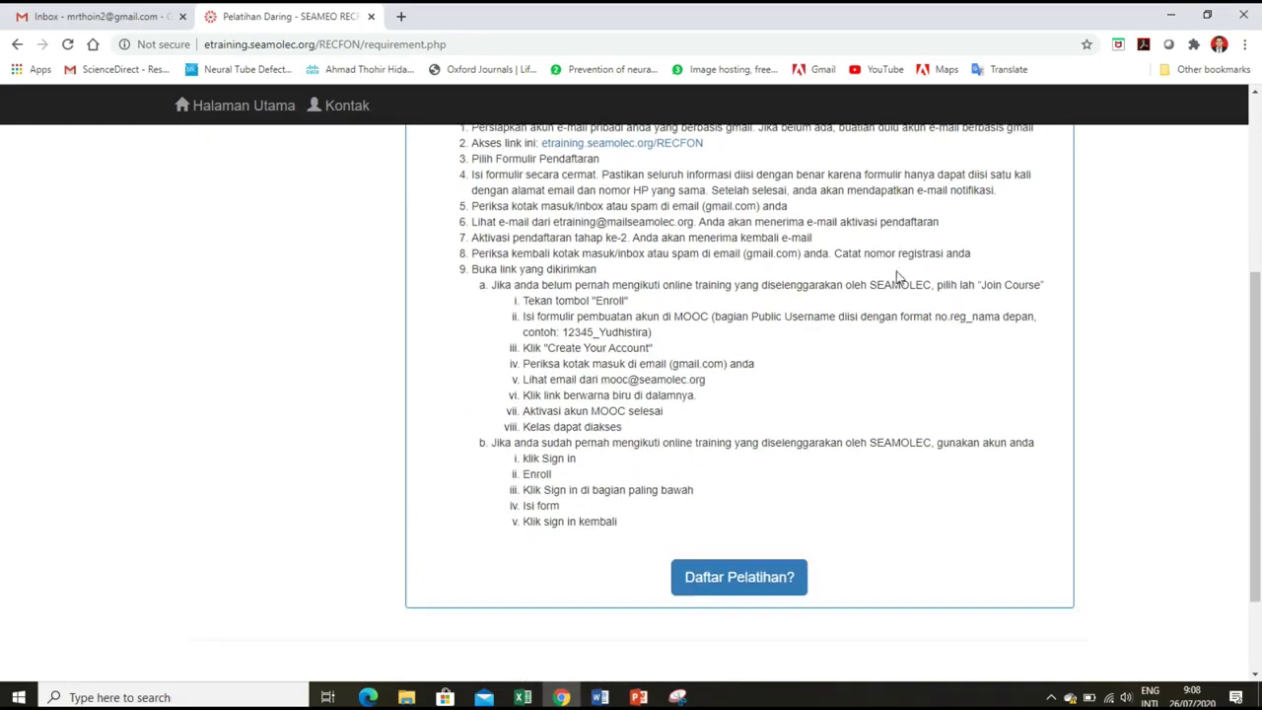
{"action": "scroll", "coordinate": [897, 278], "scroll_direction": "down", "scroll_amount": 2}
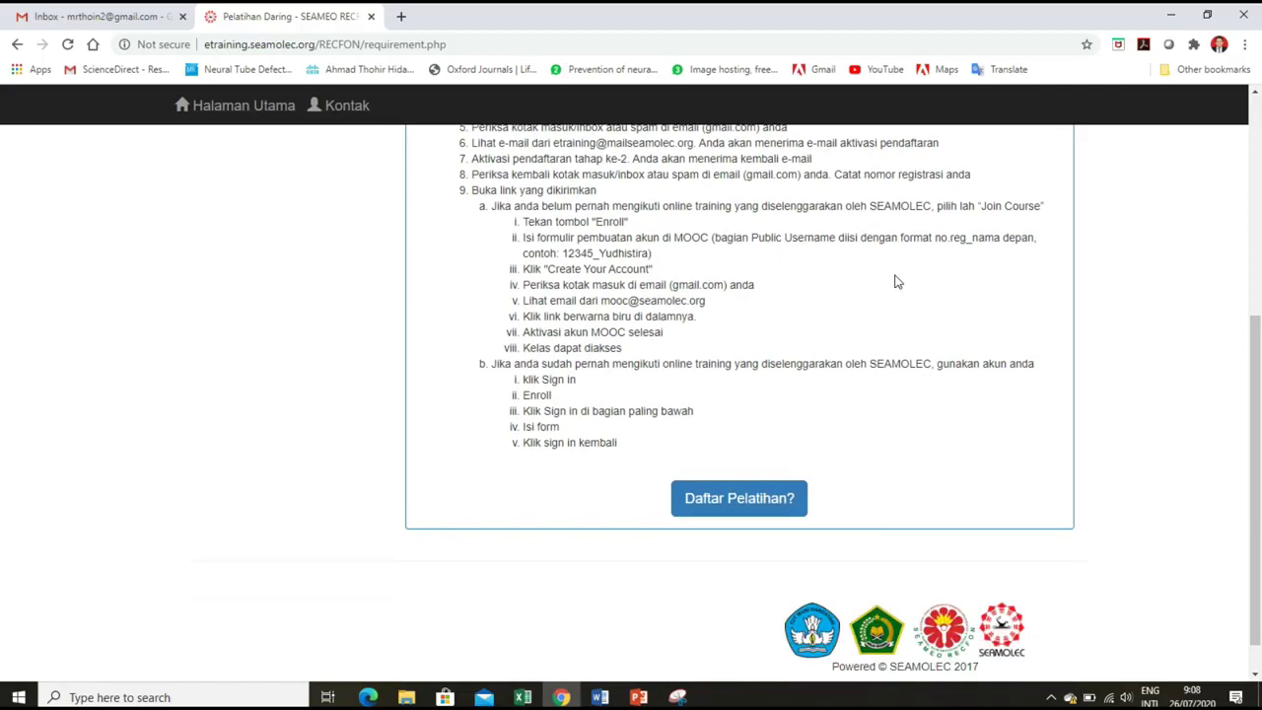
{"action": "left_click", "coordinate": [754, 499]}
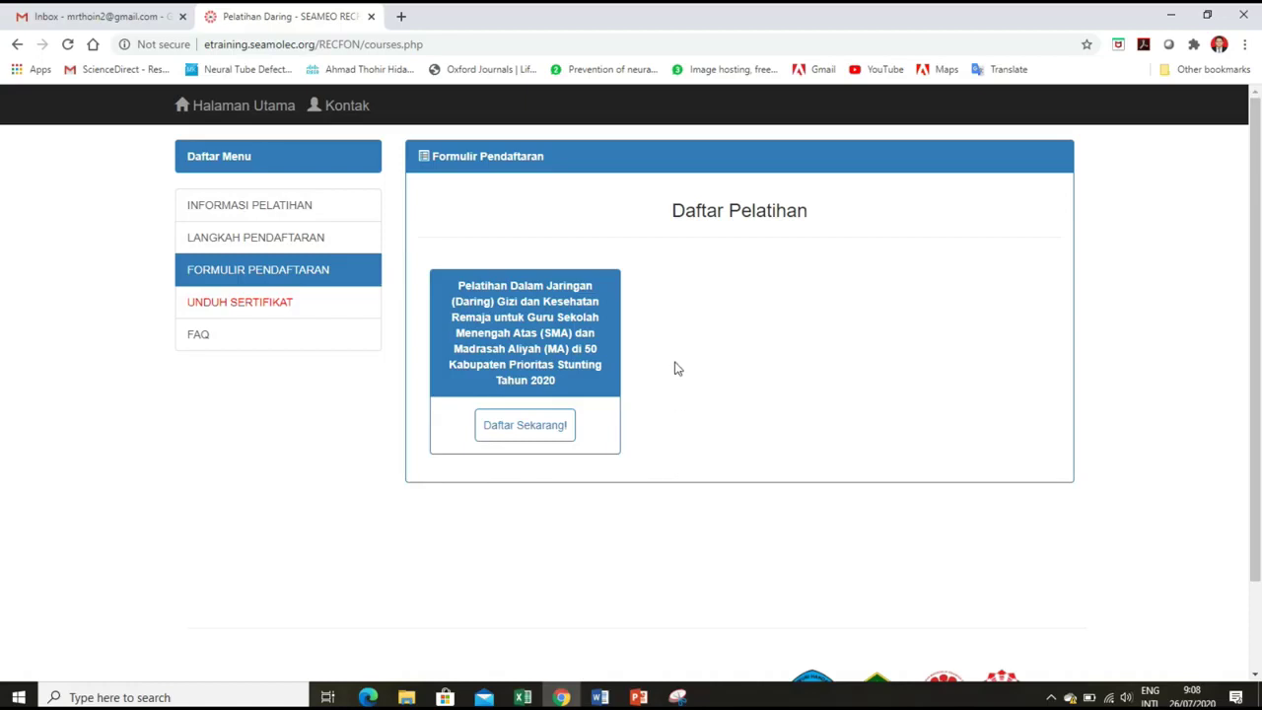
Start registering and enter the participant's full name, title M.Gz, institution SEAMEO RECFON and its address.
{"action": "left_click", "coordinate": [530, 433]}
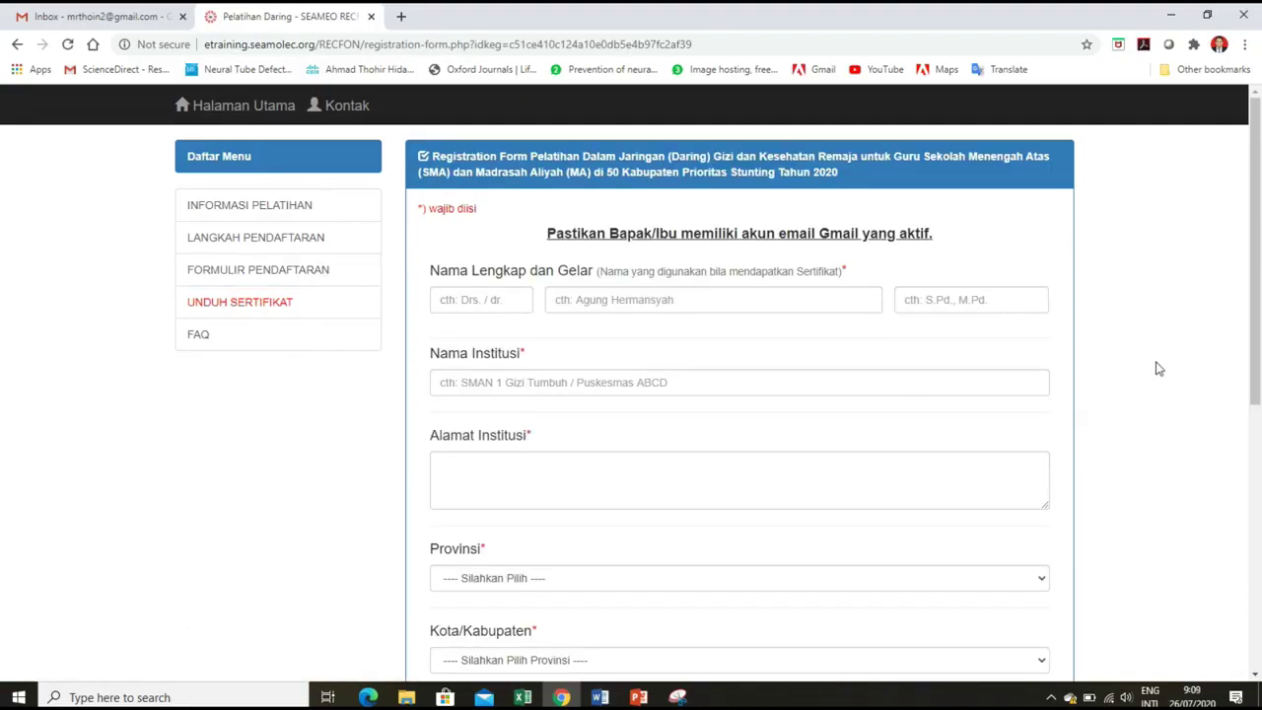
{"action": "left_click", "coordinate": [779, 293]}
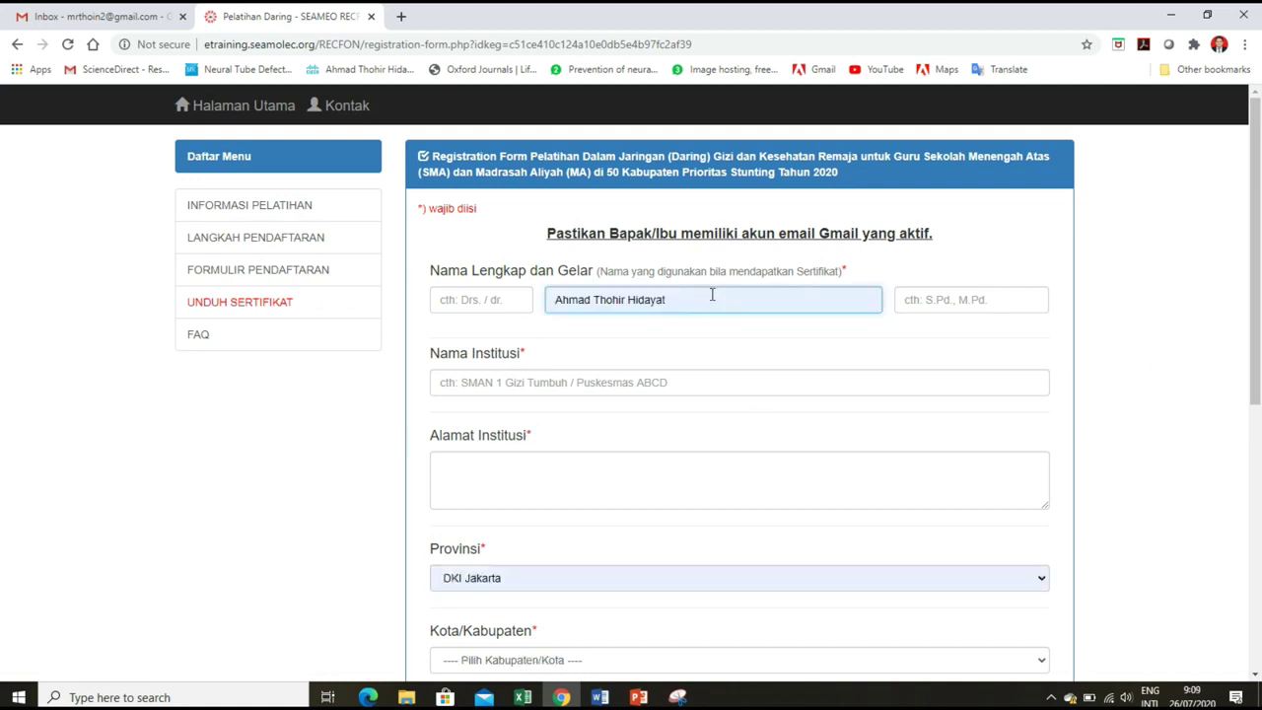
{"action": "left_click", "coordinate": [928, 301]}
{"action": "type", "text": "M"}
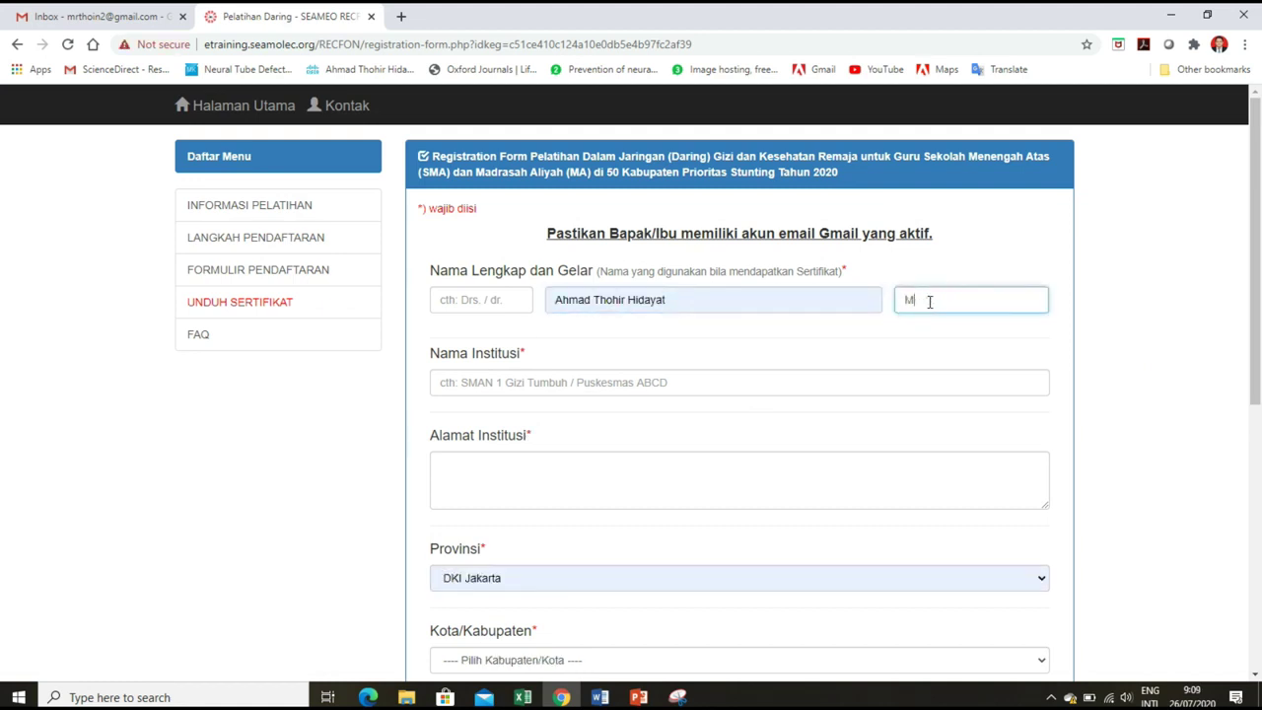
{"action": "type", "text": ".Gz"}
{"action": "key", "text": "Tab"}
{"action": "type", "text": "SE"}
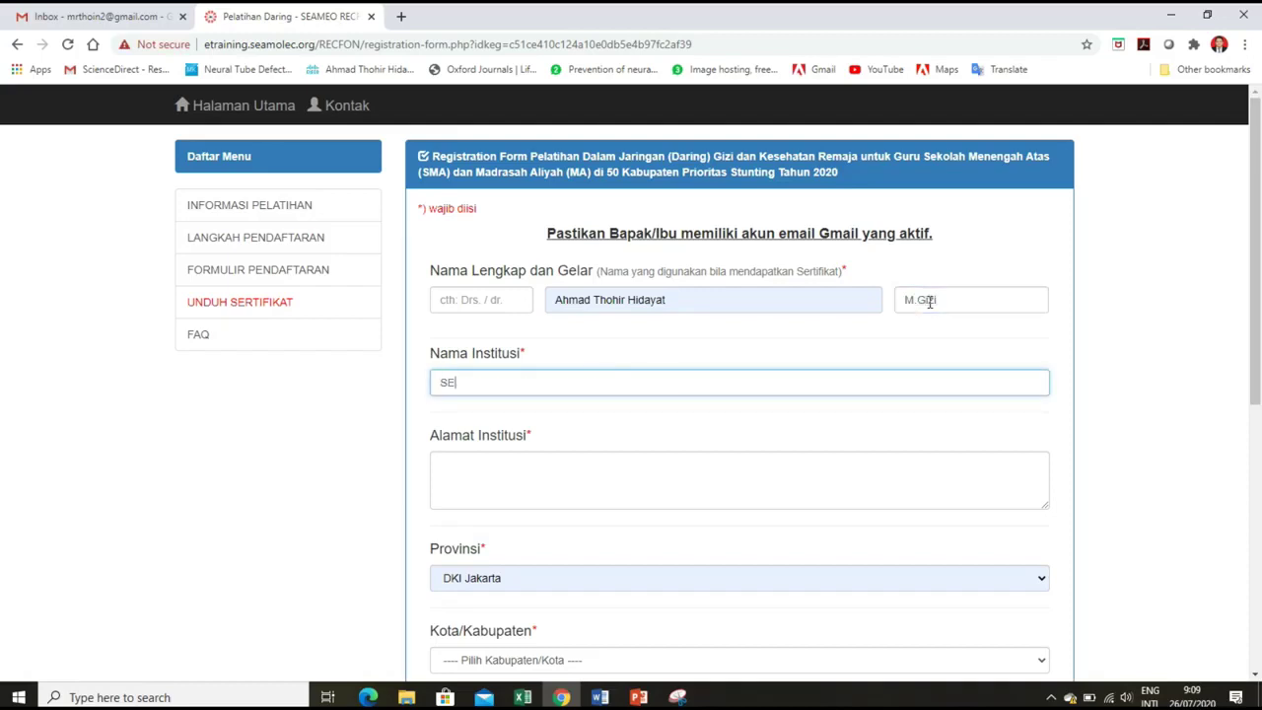
{"action": "type", "text": "AMEO RECFON"}
{"action": "key", "text": "Tab"}
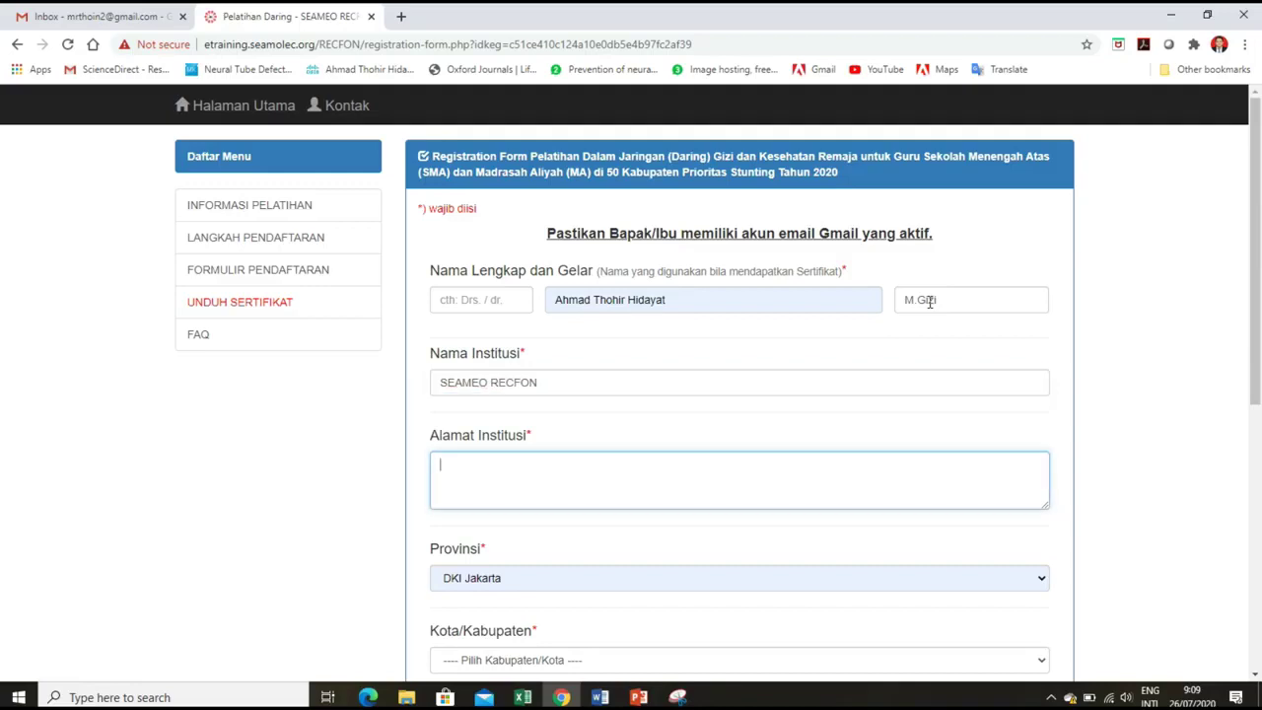
{"action": "type", "text": "Jalan Salemba Raya No. 6"}
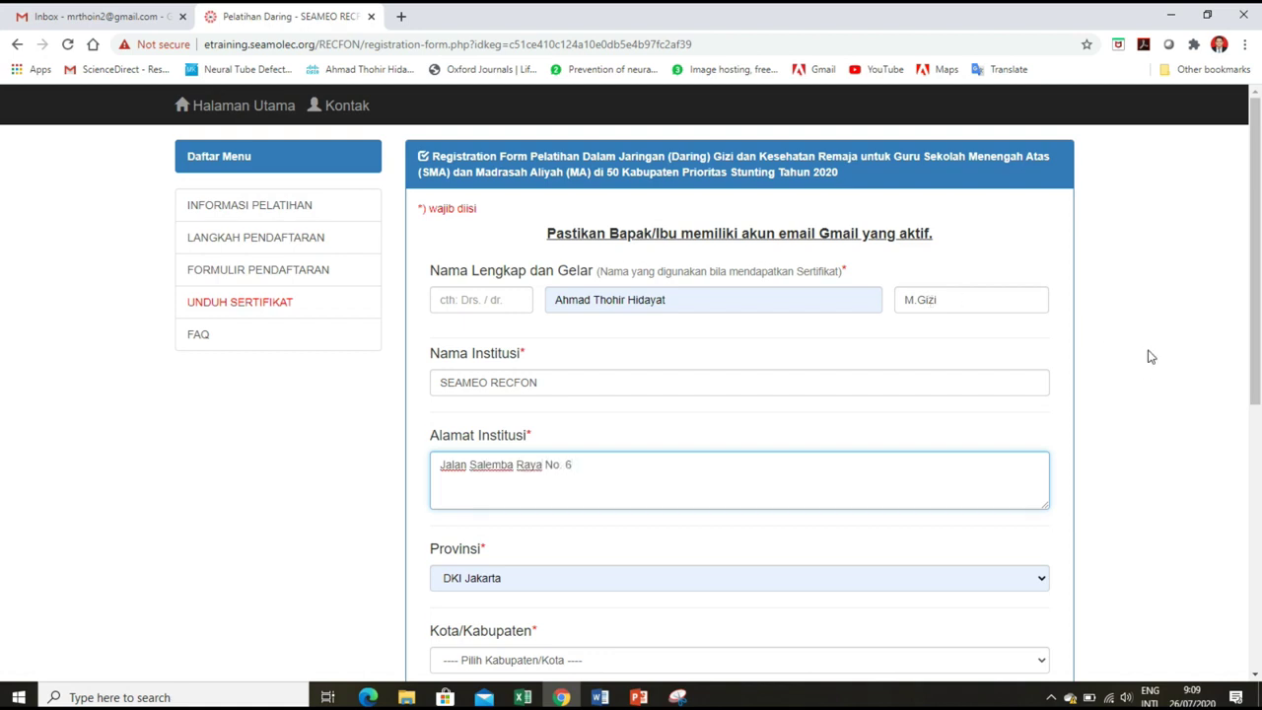
Choose Kota Jakarta Pusat as the city.
{"action": "scroll", "coordinate": [1146, 355], "scroll_direction": "down", "scroll_amount": 2}
{"action": "left_click", "coordinate": [1014, 510]}
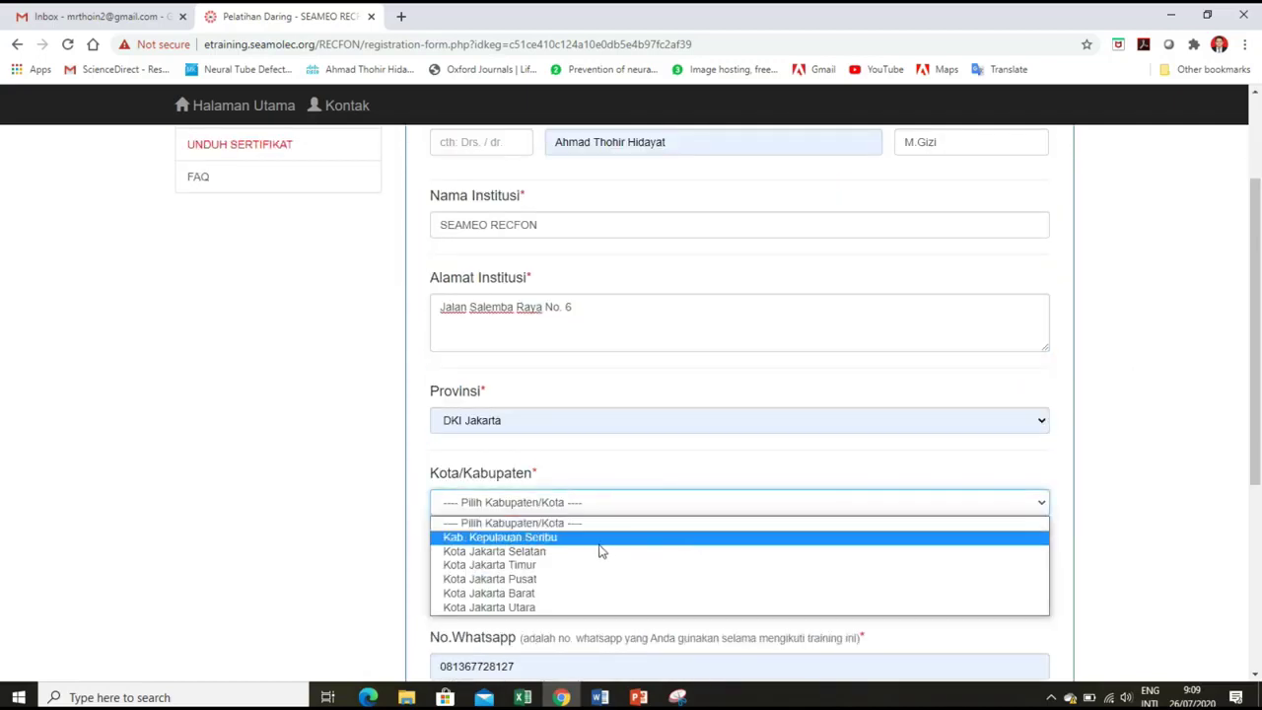
{"action": "left_click", "coordinate": [555, 580]}
Enter the Gmail address from the suggestion and clear the old WhatsApp number.
{"action": "scroll", "coordinate": [974, 532], "scroll_direction": "down", "scroll_amount": 2}
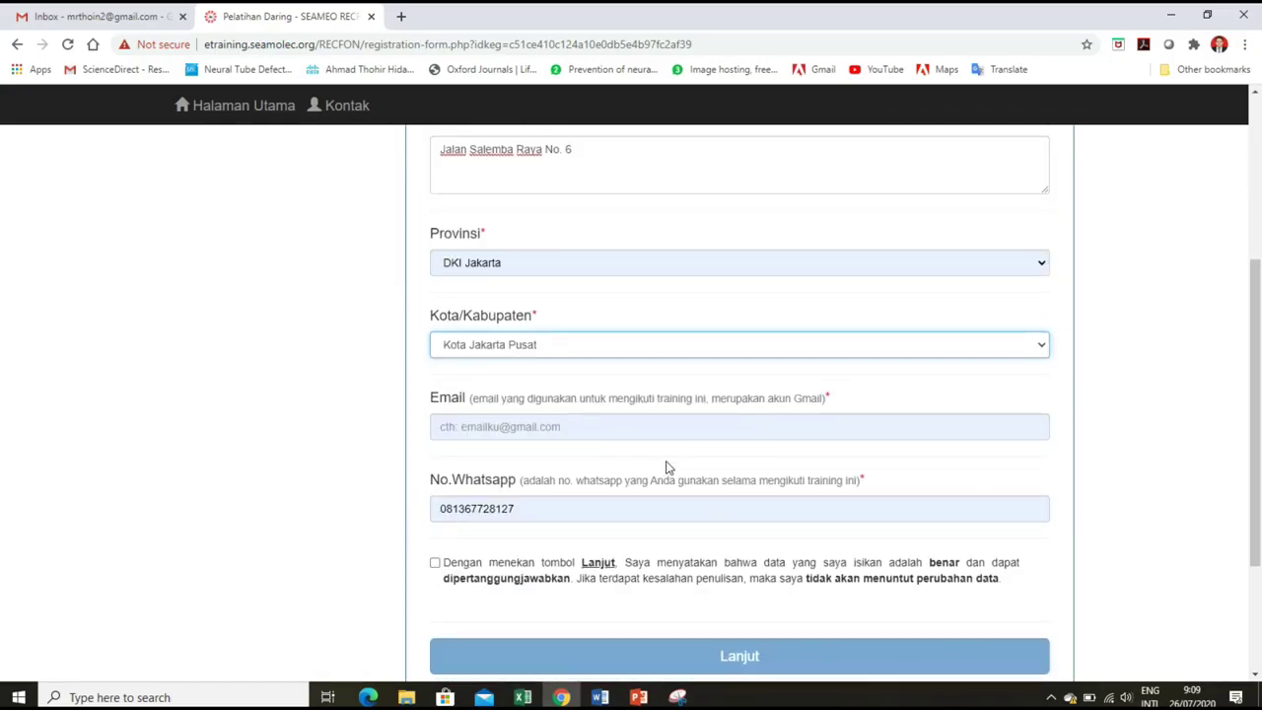
{"action": "left_click", "coordinate": [572, 430]}
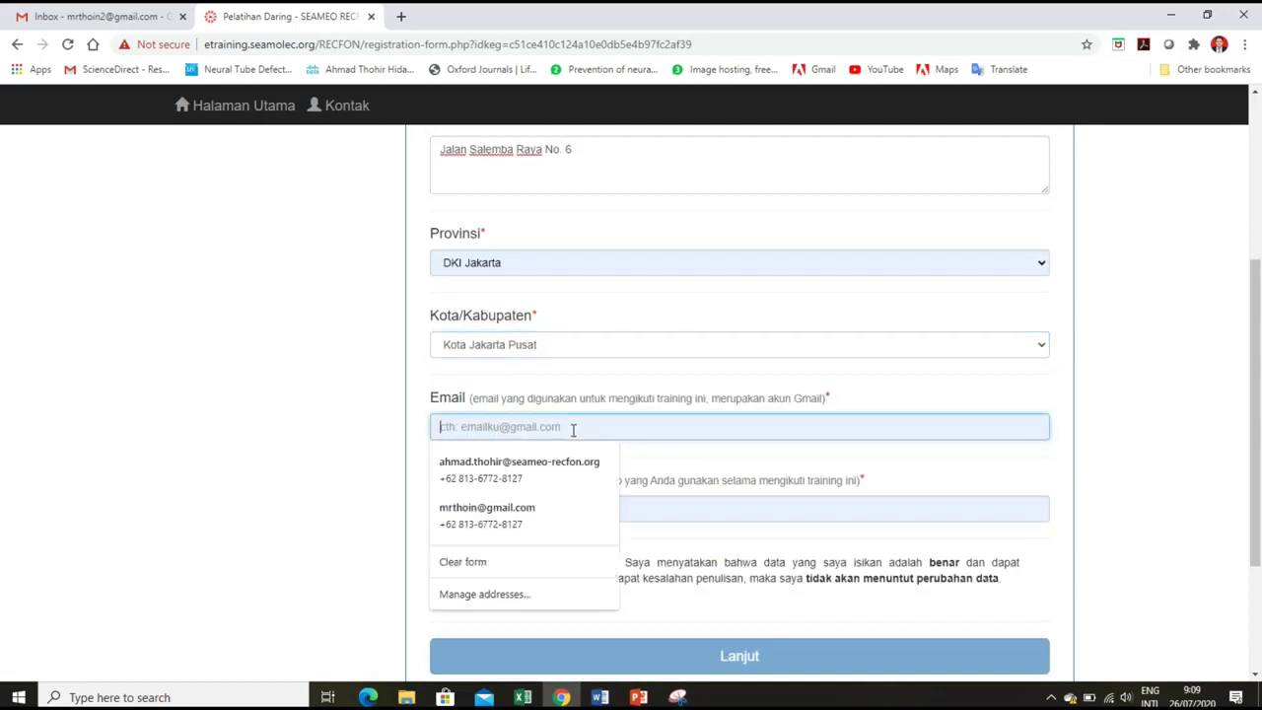
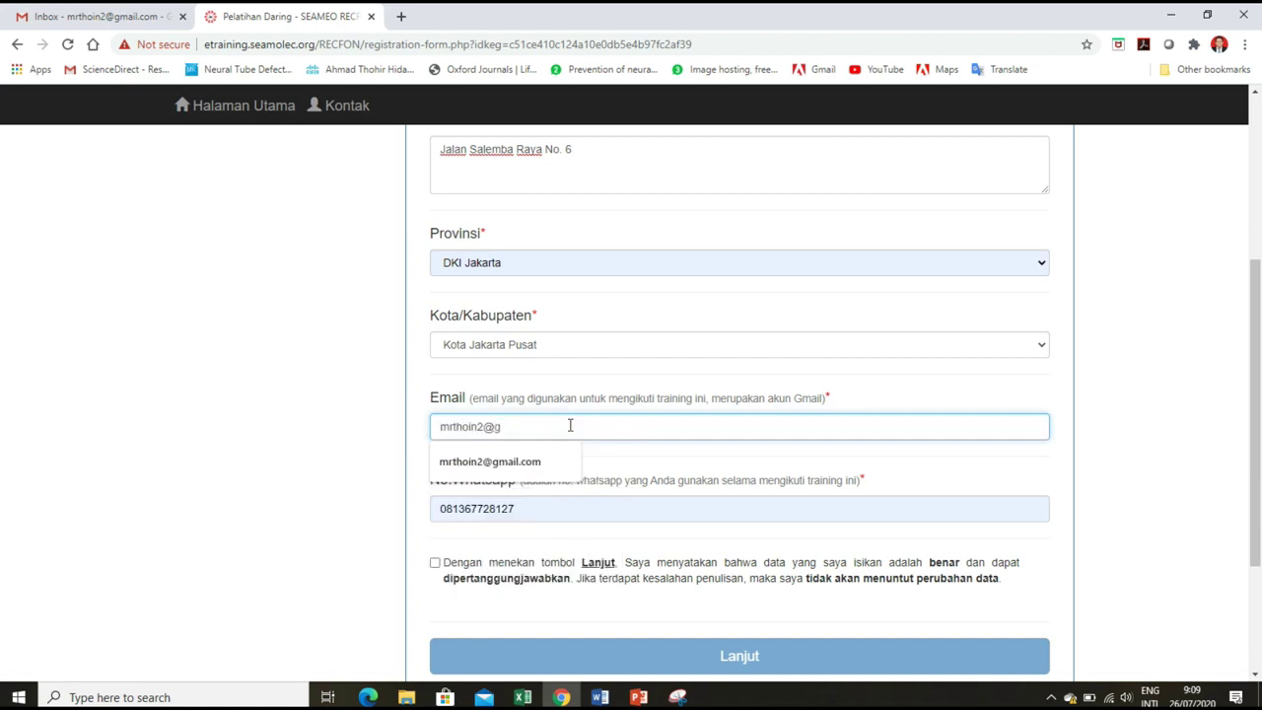
{"action": "left_click", "coordinate": [554, 463]}
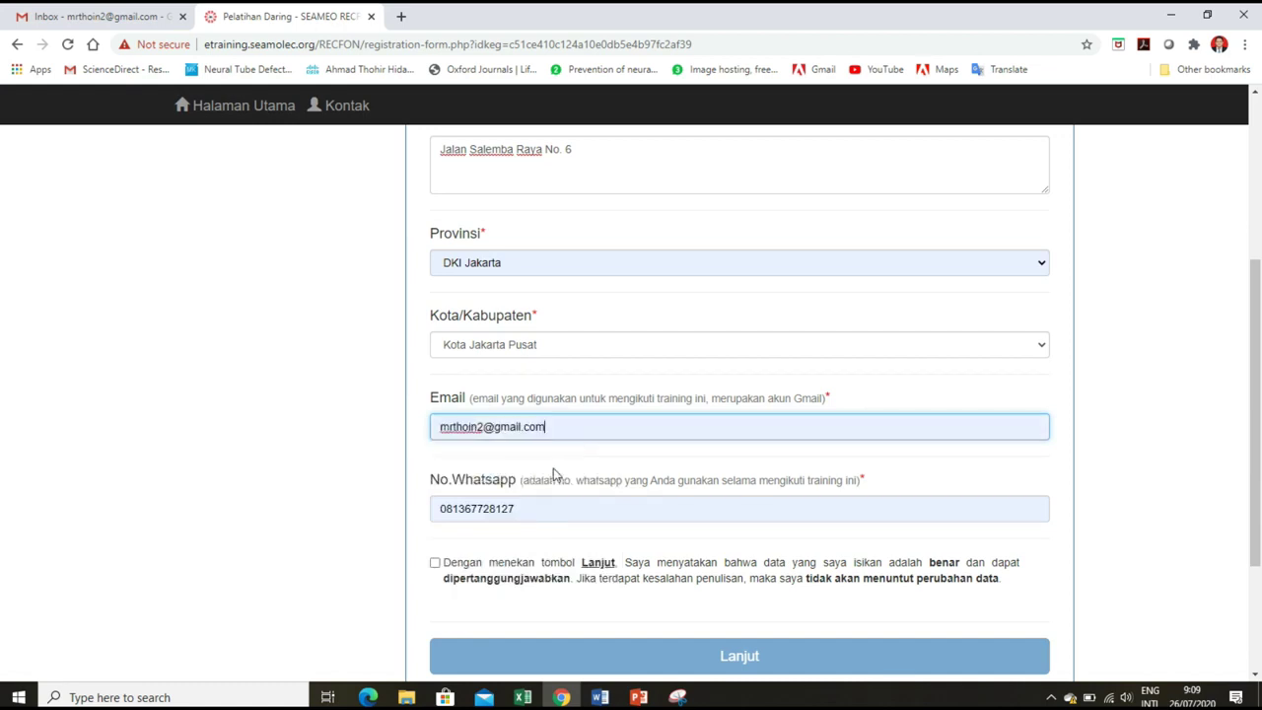
{"action": "left_click", "coordinate": [555, 516]}
{"action": "left_click_drag", "start_coordinate": [543, 509], "coordinate": [402, 515]}
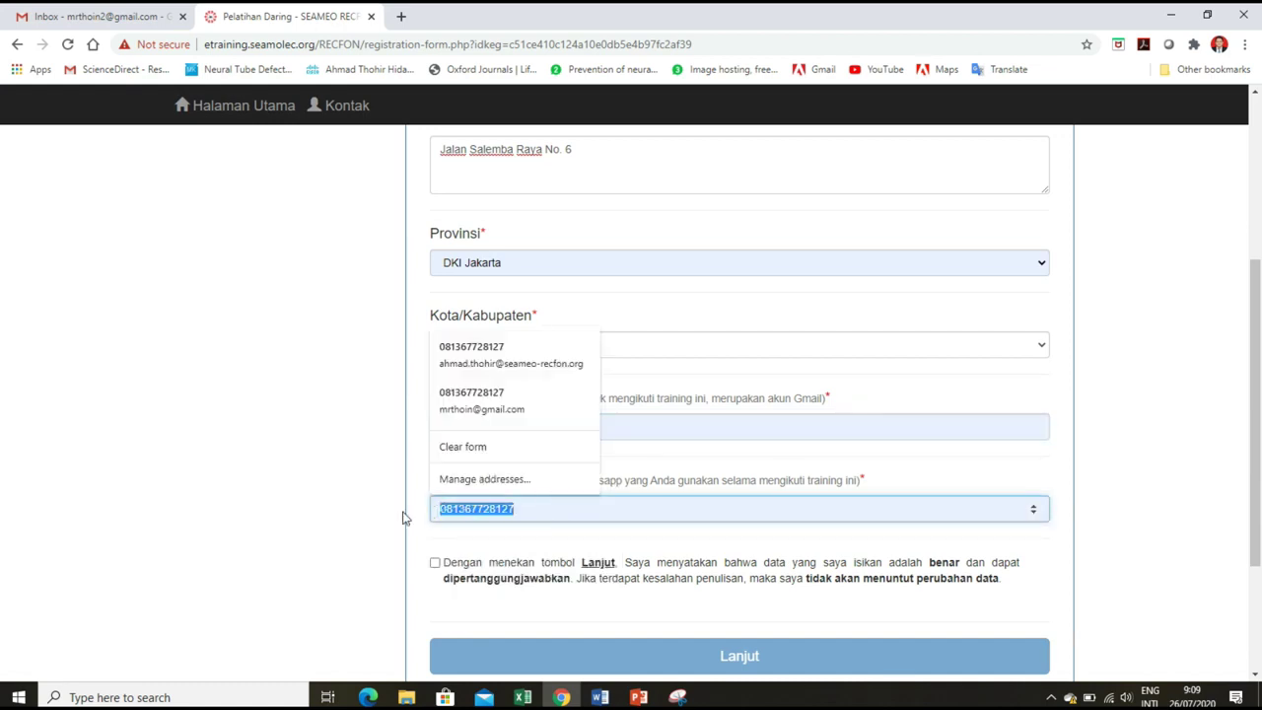
{"action": "key", "text": "BackSpace"}
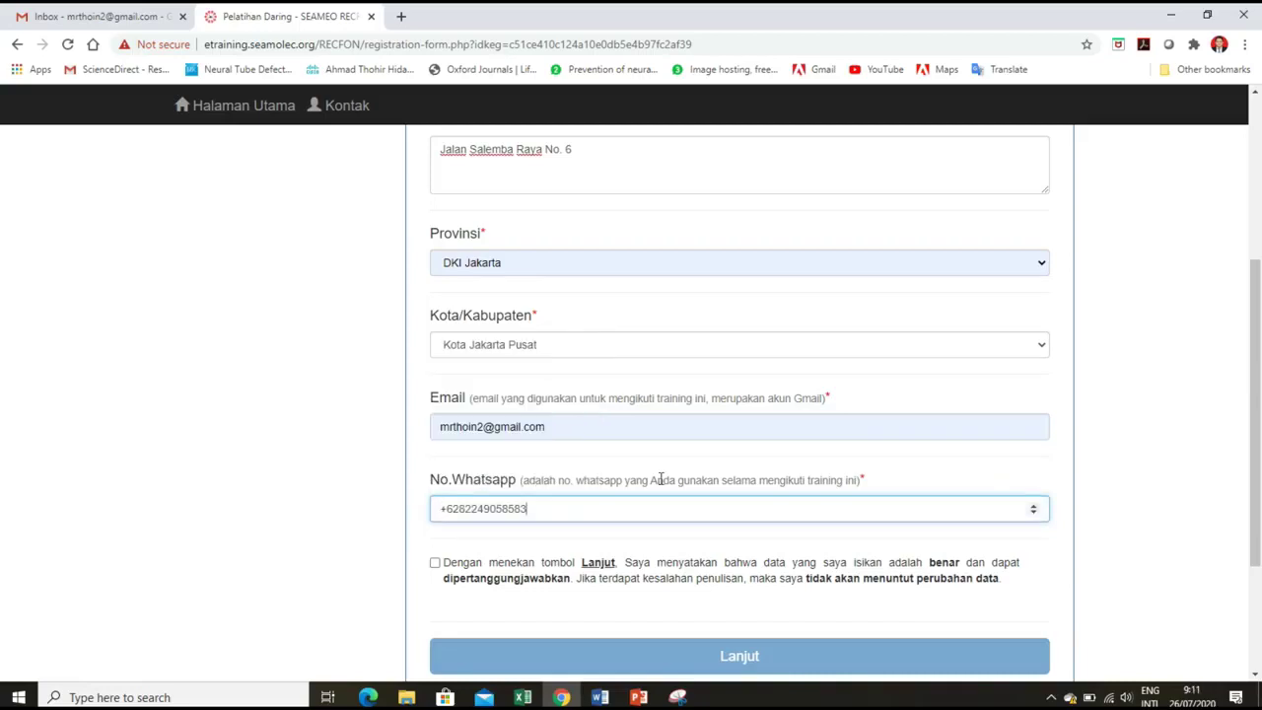
Agree to the data declaration, submit the form and dismiss the success message.
{"action": "scroll", "coordinate": [661, 481], "scroll_direction": "down", "scroll_amount": 2}
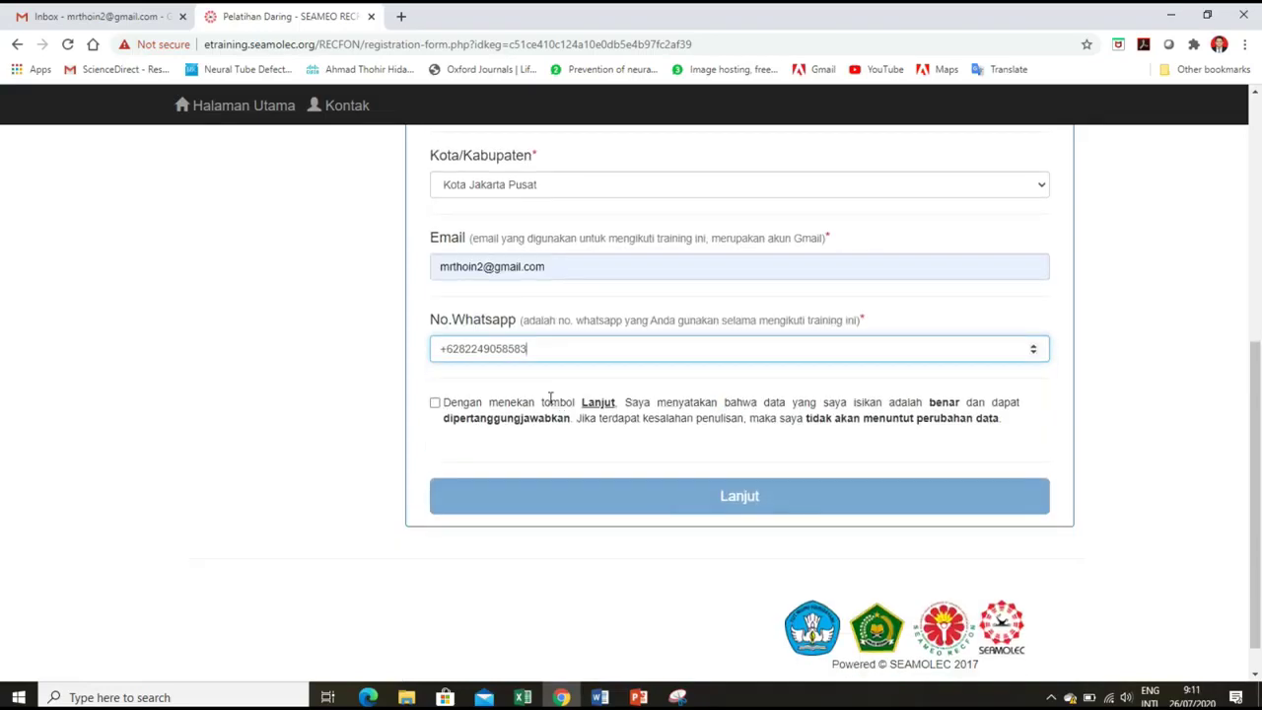
{"action": "scroll", "coordinate": [550, 398], "scroll_direction": "down", "scroll_amount": 1}
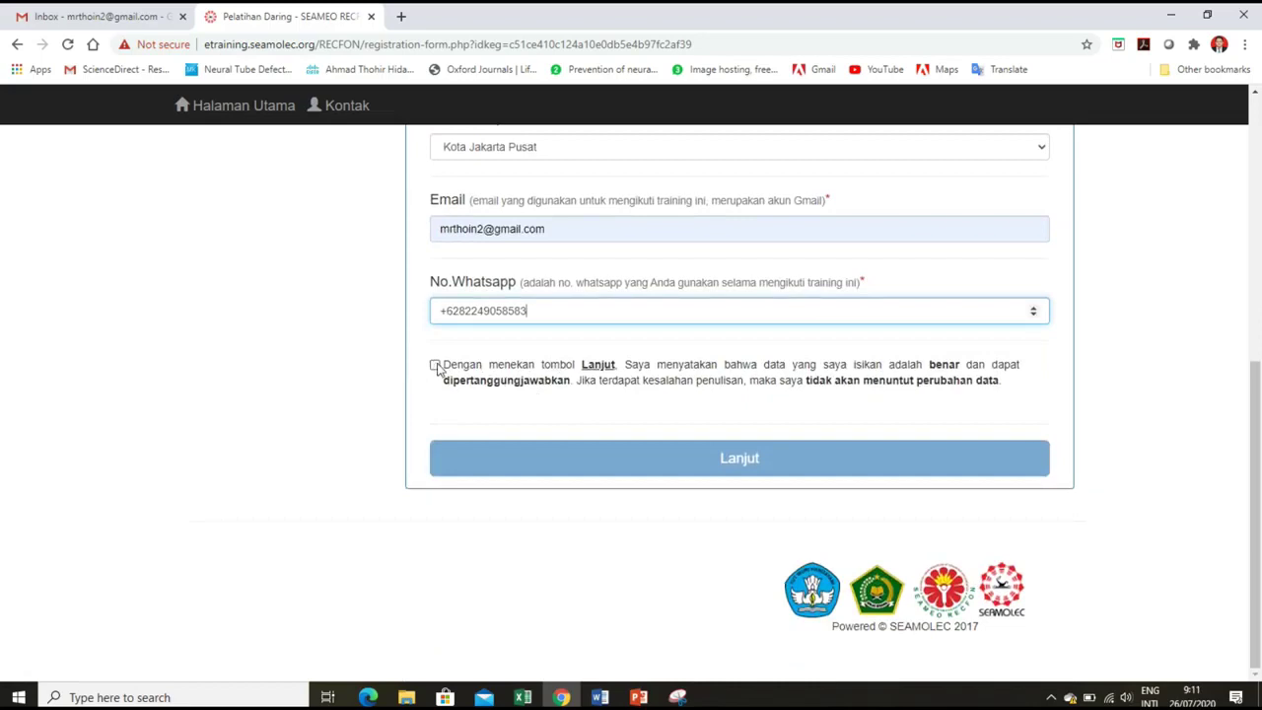
{"action": "left_click", "coordinate": [435, 366]}
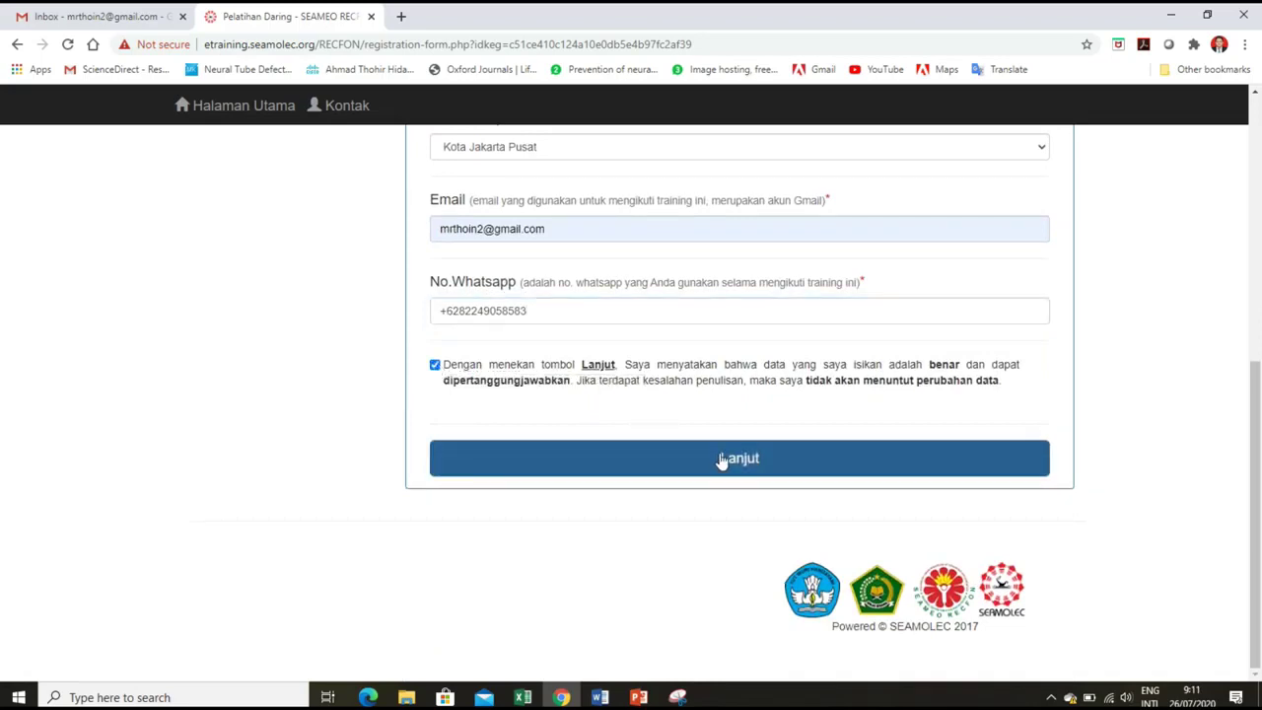
{"action": "left_click", "coordinate": [721, 460]}
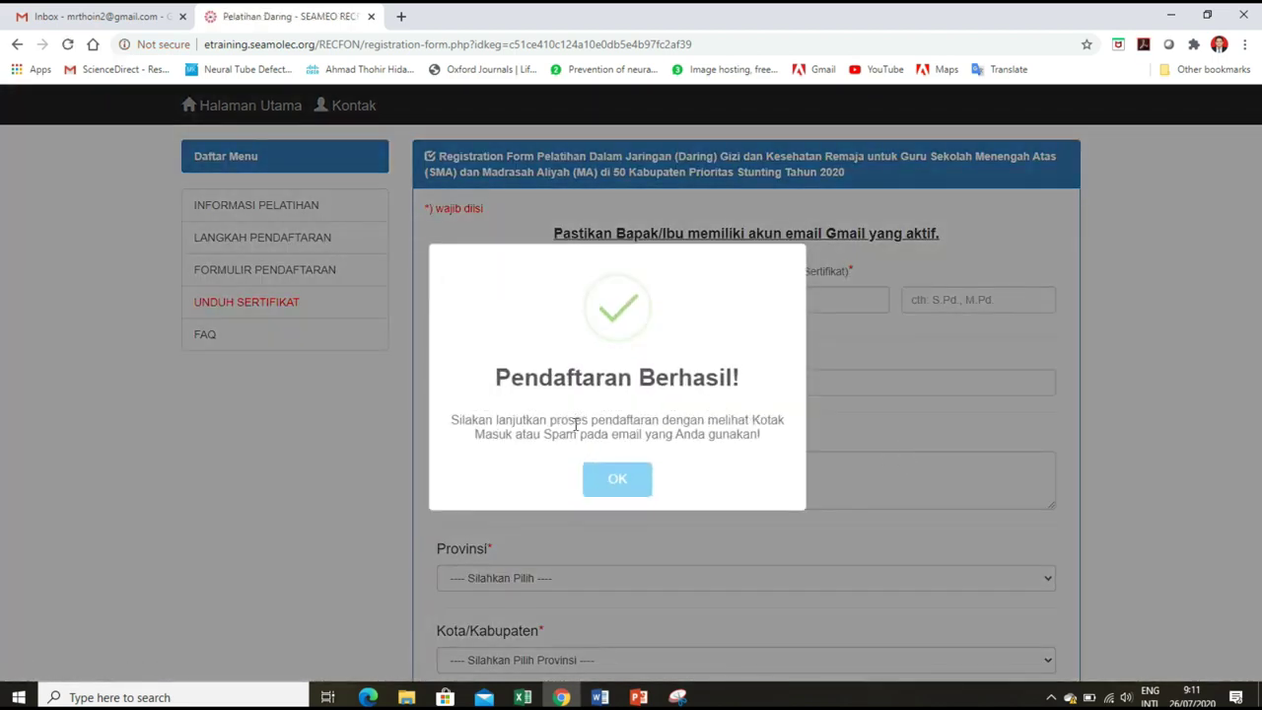
{"action": "left_click", "coordinate": [619, 480]}
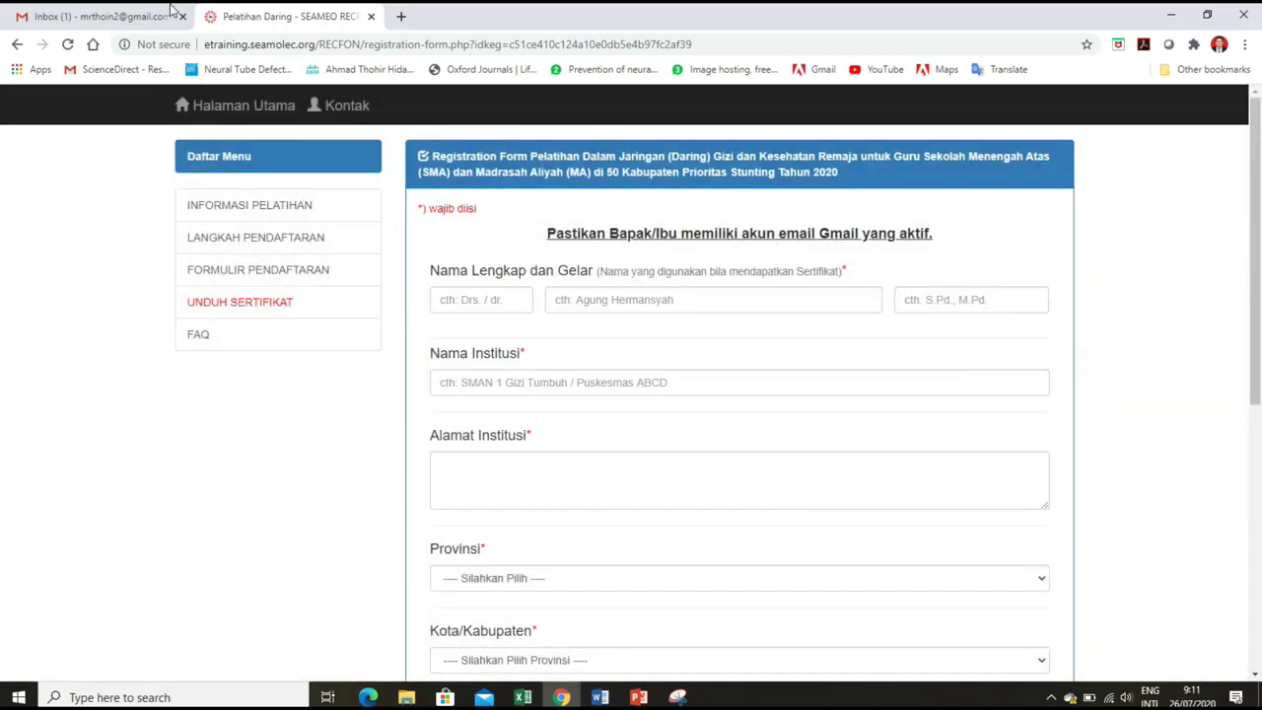
Open the SEAMEO RECFON registration activation email in the Gmail inbox.
{"action": "left_click", "coordinate": [102, 15]}
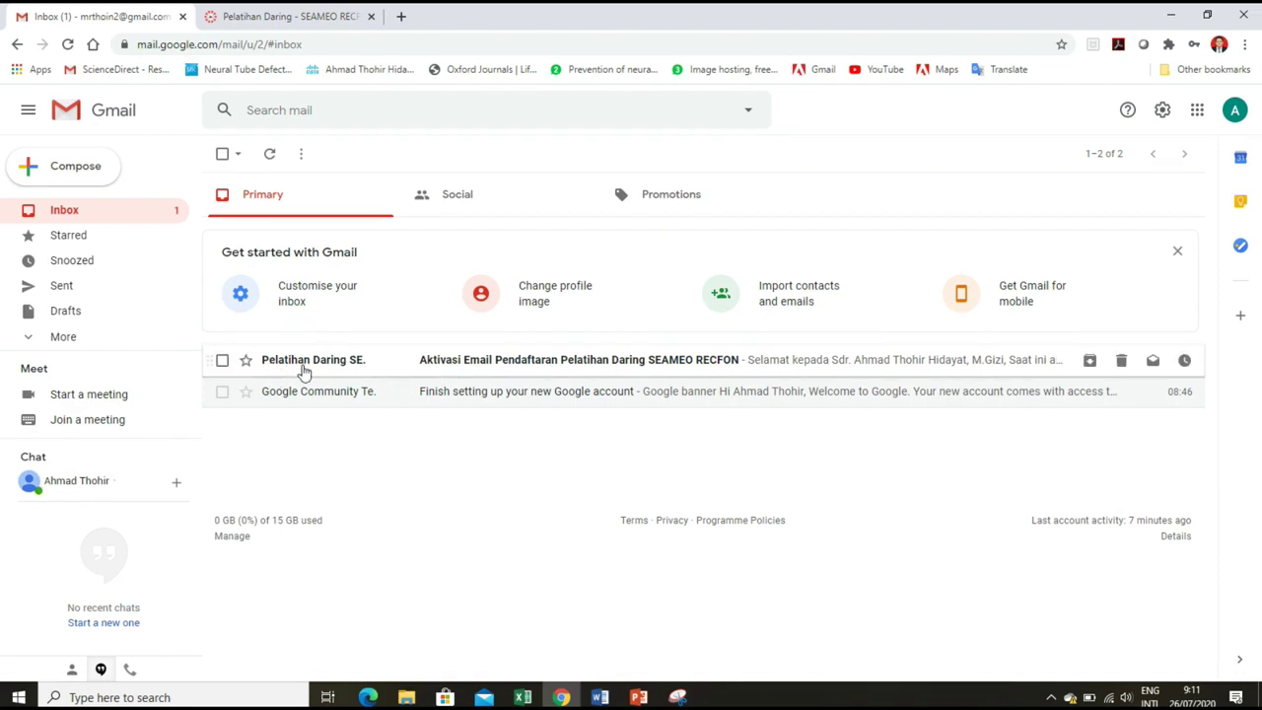
{"action": "mouse_move", "coordinate": [389, 369]}
{"action": "left_click", "coordinate": [439, 376]}
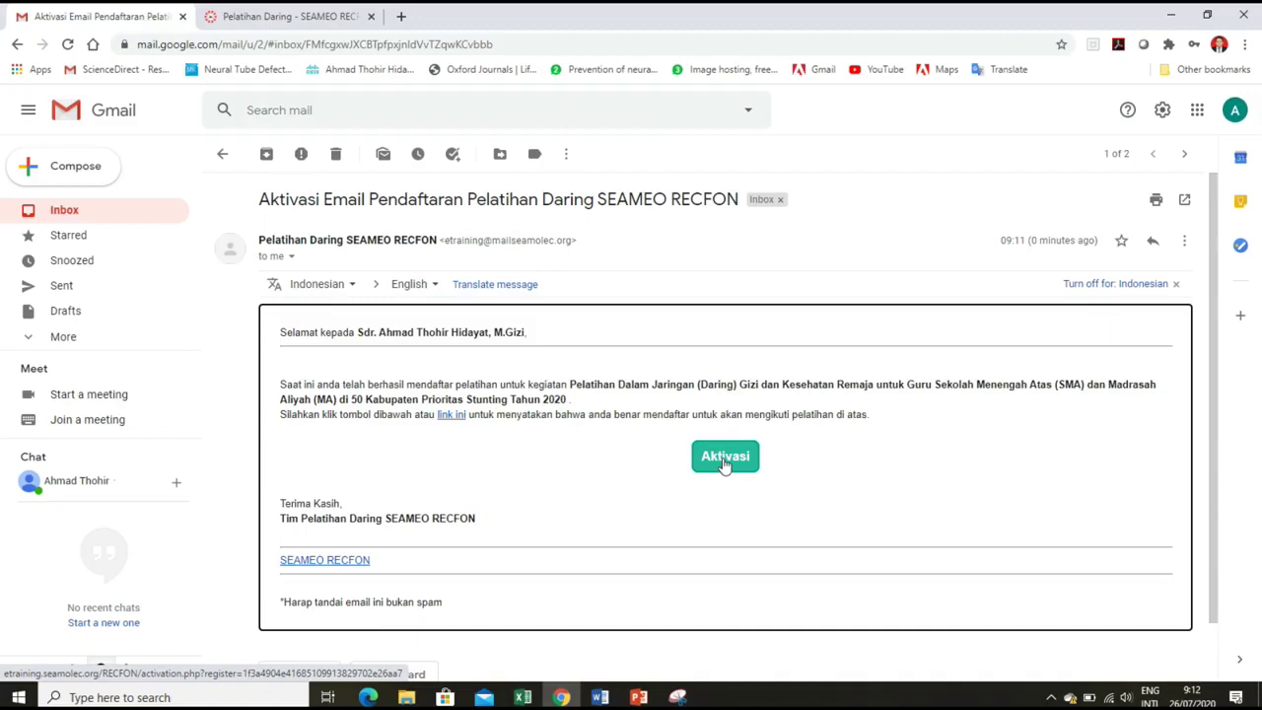
Click the email's Aktivasi button to activate the training registration.
{"action": "left_click", "coordinate": [724, 458]}
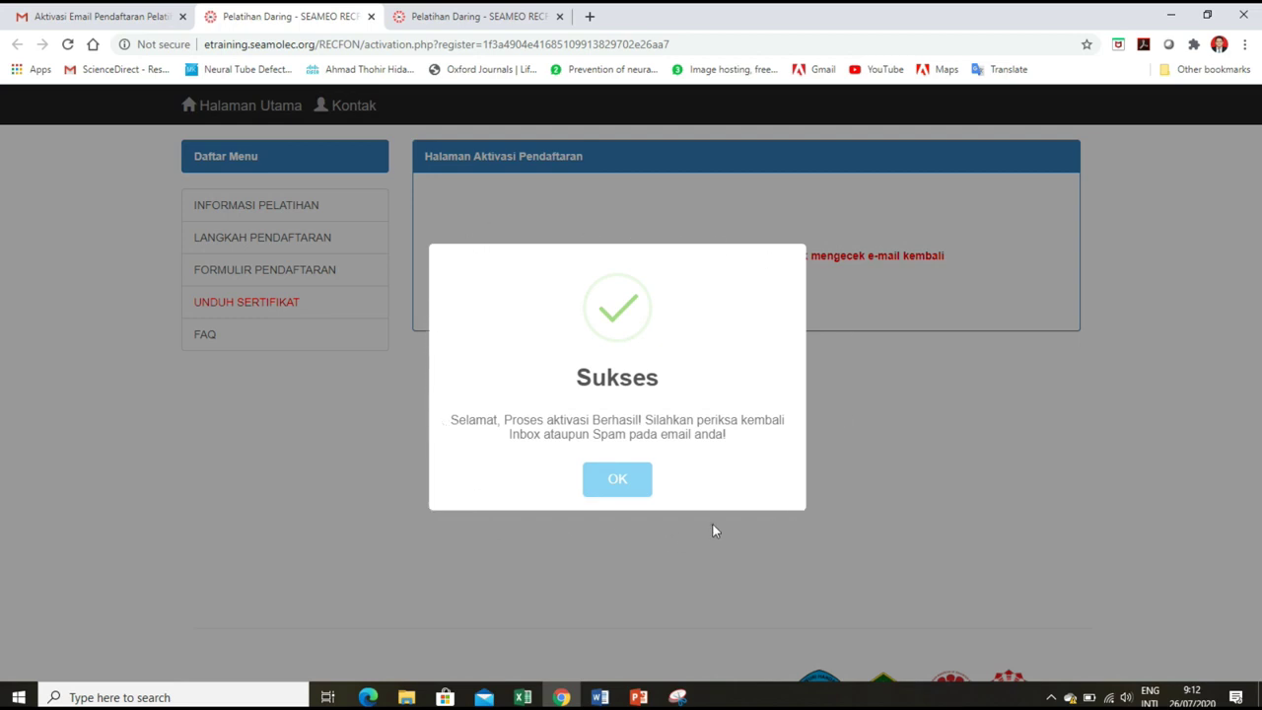
Dismiss the activation message and open the 'Pendaftaran Pelatihan Daring - SEAMEO RECFON' email in Gmail.
{"action": "left_click", "coordinate": [618, 480]}
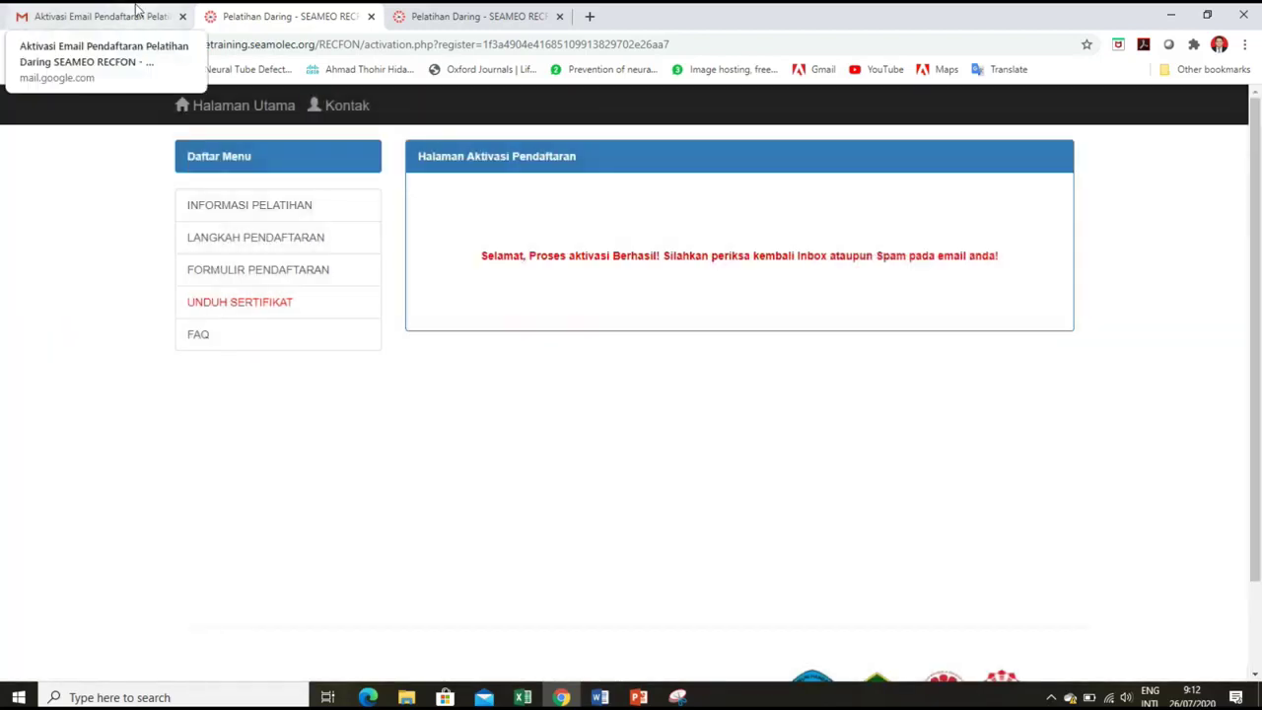
{"action": "left_click", "coordinate": [138, 12]}
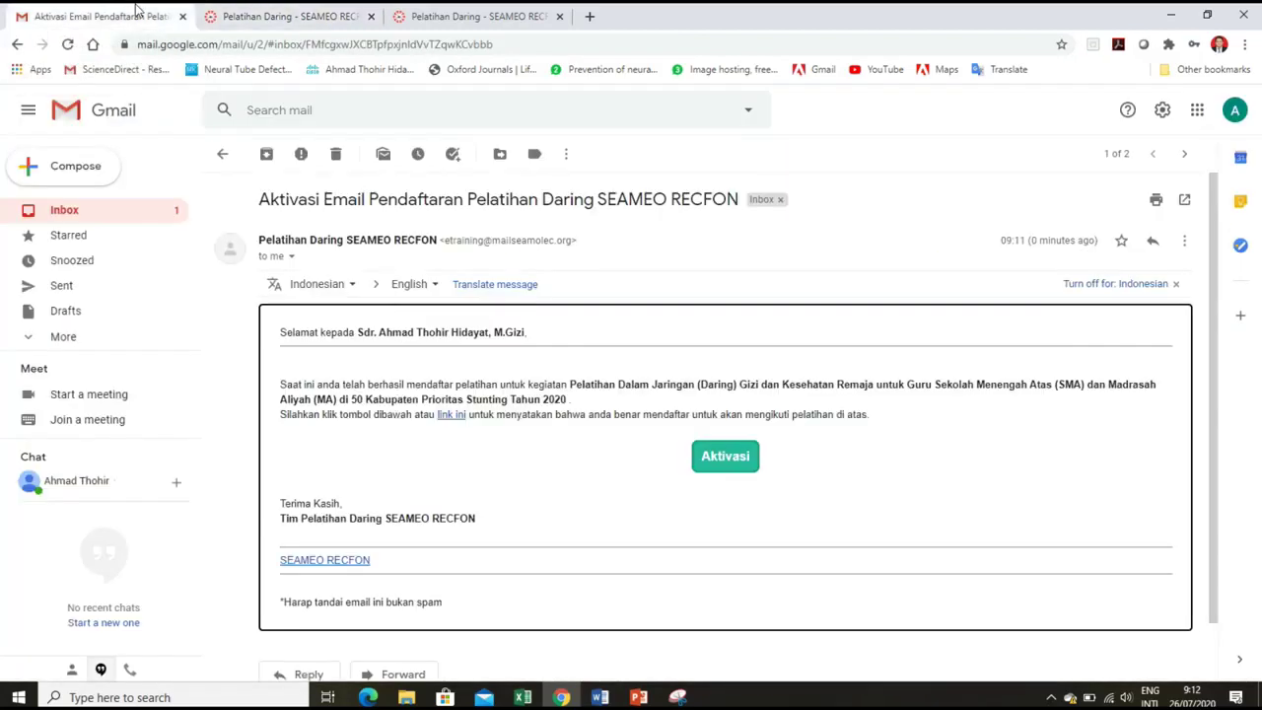
{"action": "left_click", "coordinate": [123, 215]}
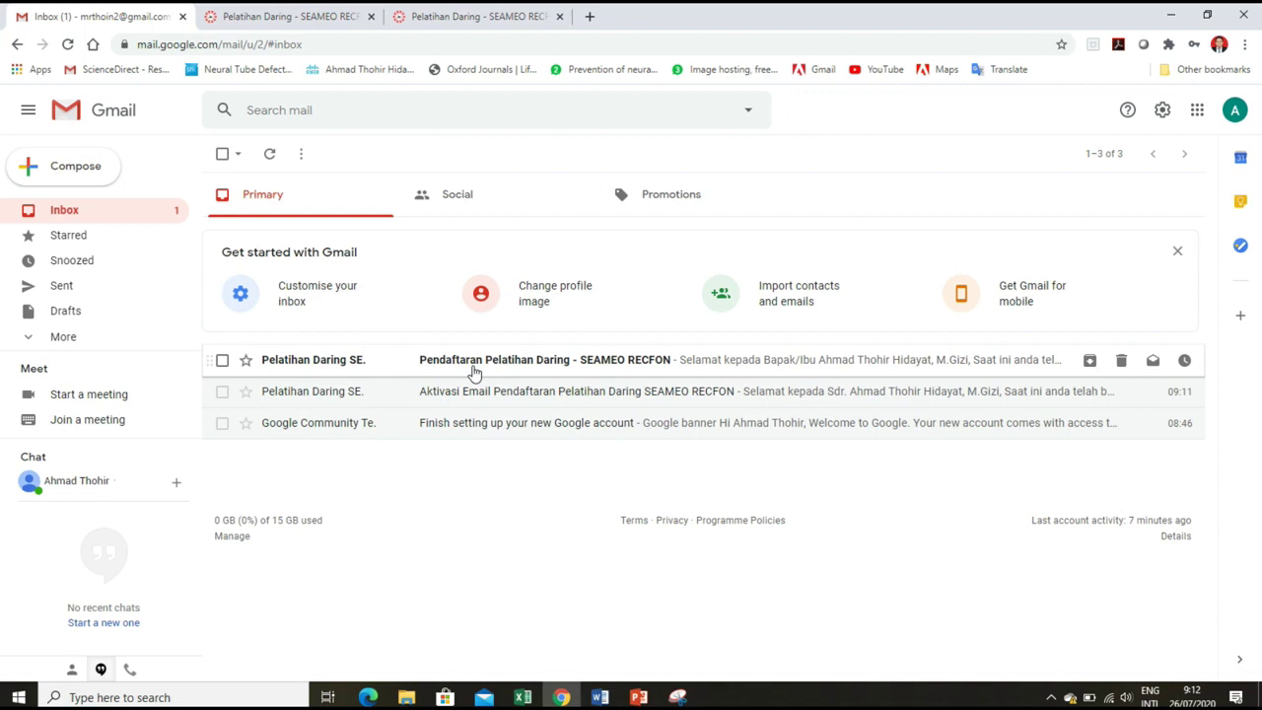
{"action": "left_click", "coordinate": [474, 370]}
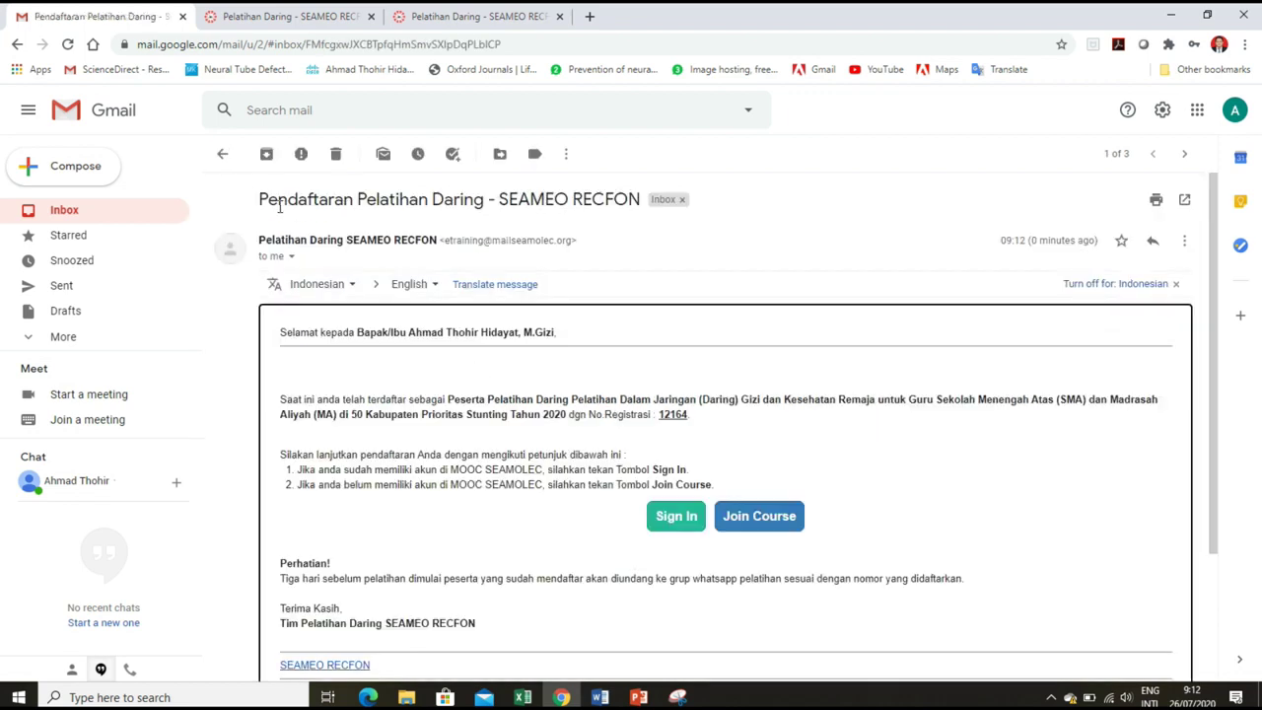
Follow the email's Join Course link to the SEAMOLEC course page.
{"action": "scroll", "coordinate": [509, 194], "scroll_direction": "down", "scroll_amount": 1}
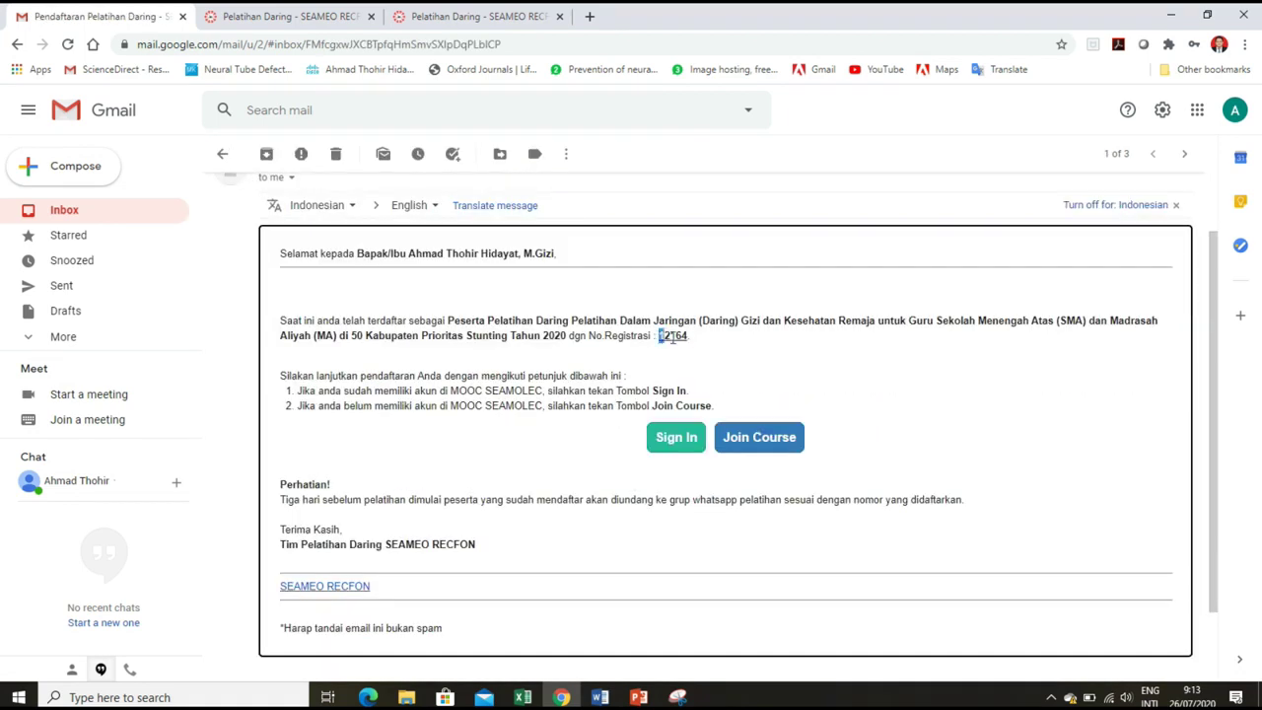
{"action": "left_click_drag", "start_coordinate": [659, 335], "coordinate": [704, 344]}
{"action": "left_click", "coordinate": [842, 345]}
{"action": "scroll", "coordinate": [853, 342], "scroll_direction": "down", "scroll_amount": 1}
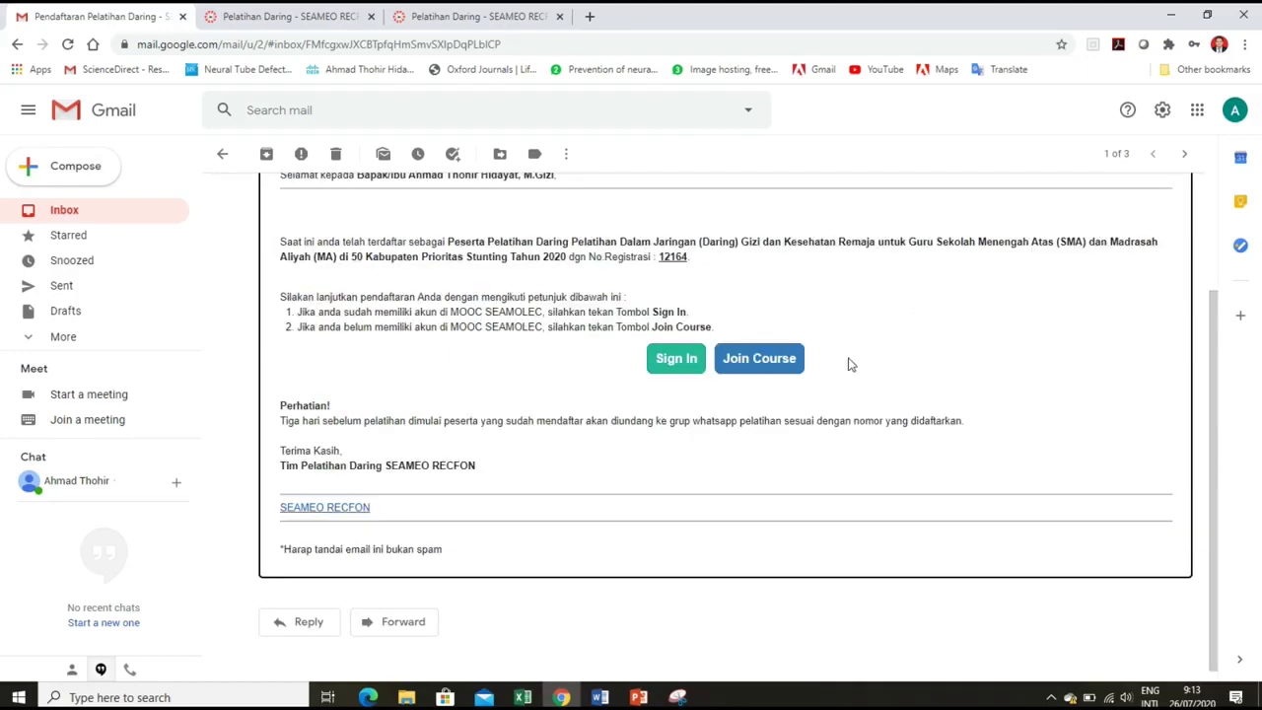
{"action": "left_click", "coordinate": [762, 361]}
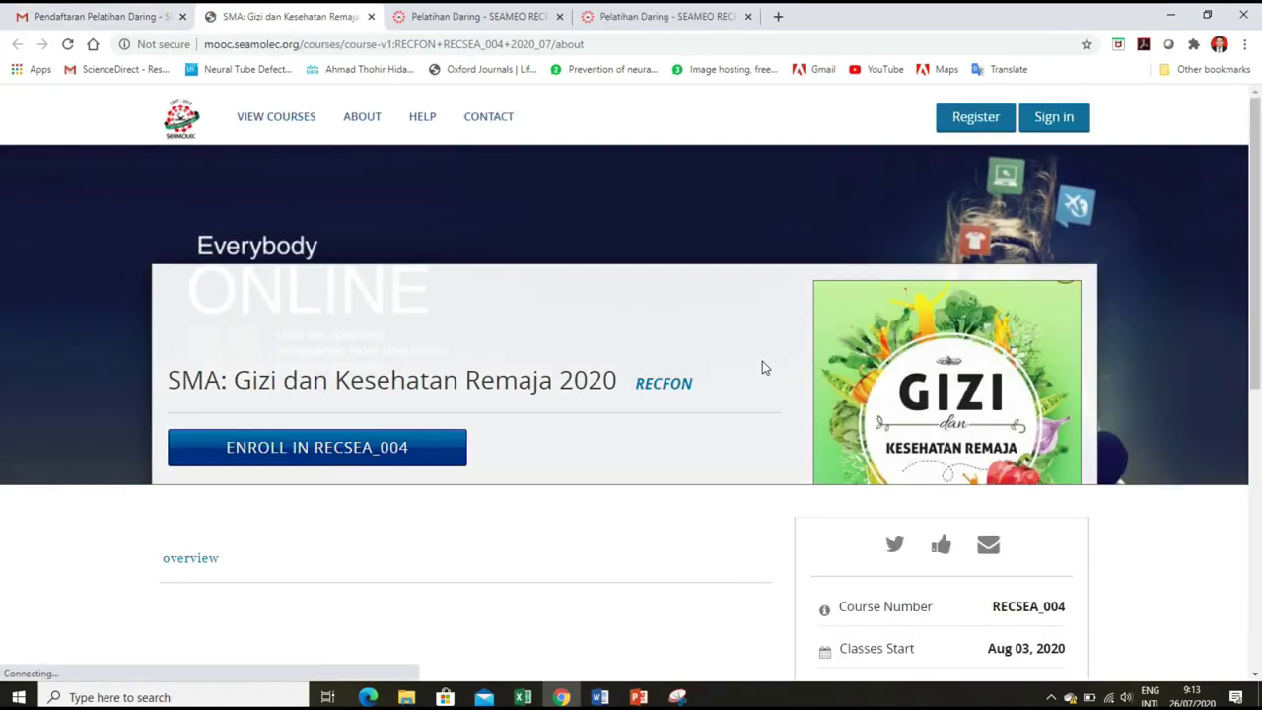
Enroll in RECSEA_004 to reach the 'Create a new account' form.
{"action": "scroll", "coordinate": [676, 326], "scroll_direction": "down", "scroll_amount": 1}
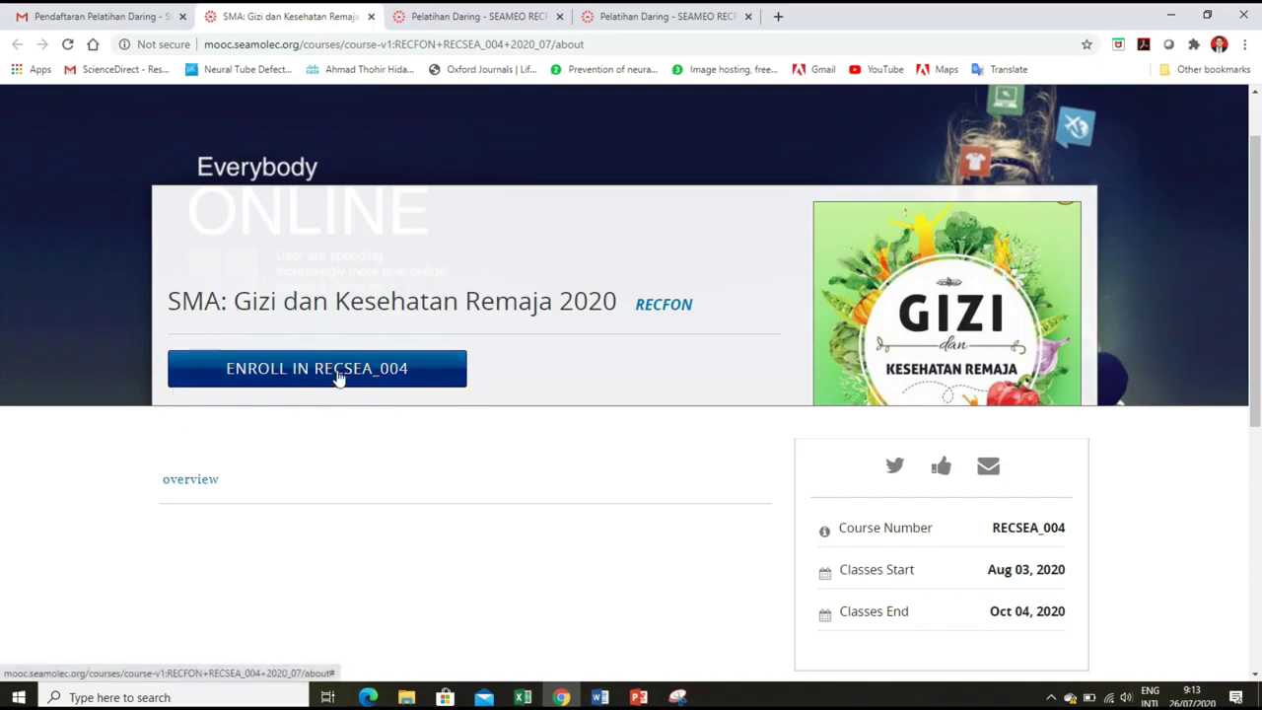
{"action": "left_click", "coordinate": [307, 373]}
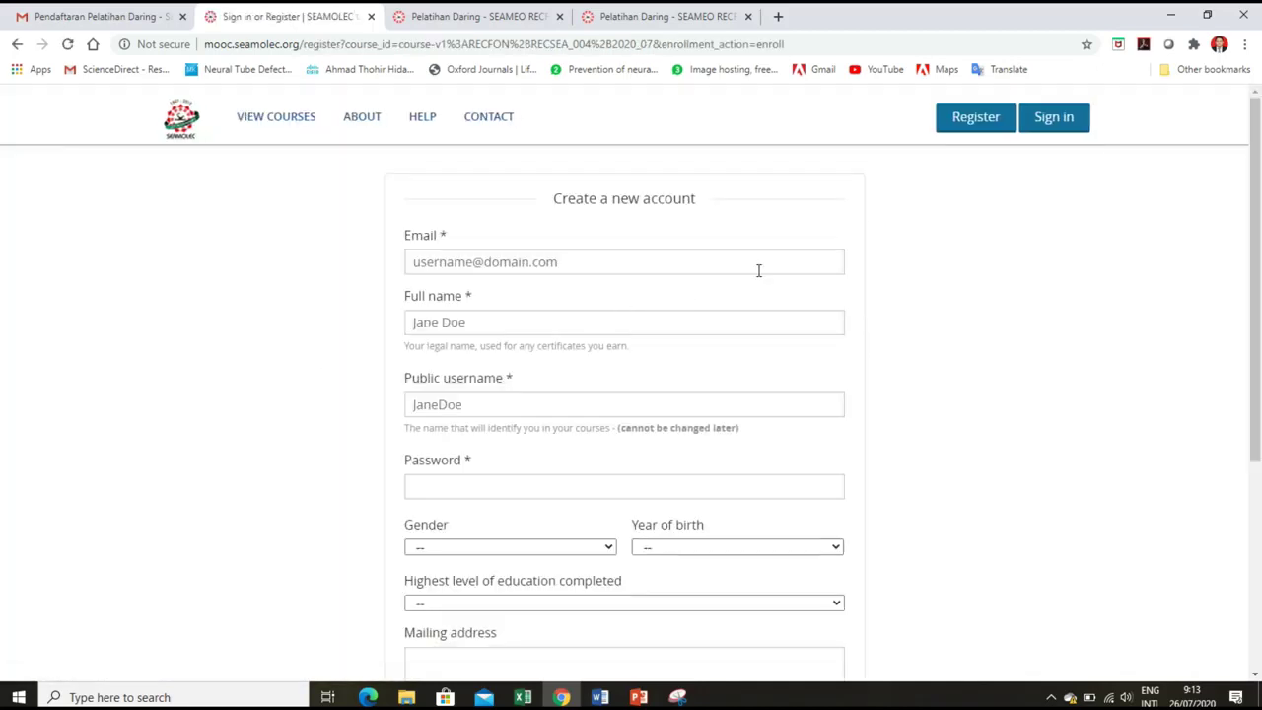
Enter the account e-mail, full name and saved address, then return to the Gmail email.
{"action": "scroll", "coordinate": [778, 267], "scroll_direction": "down", "scroll_amount": 2}
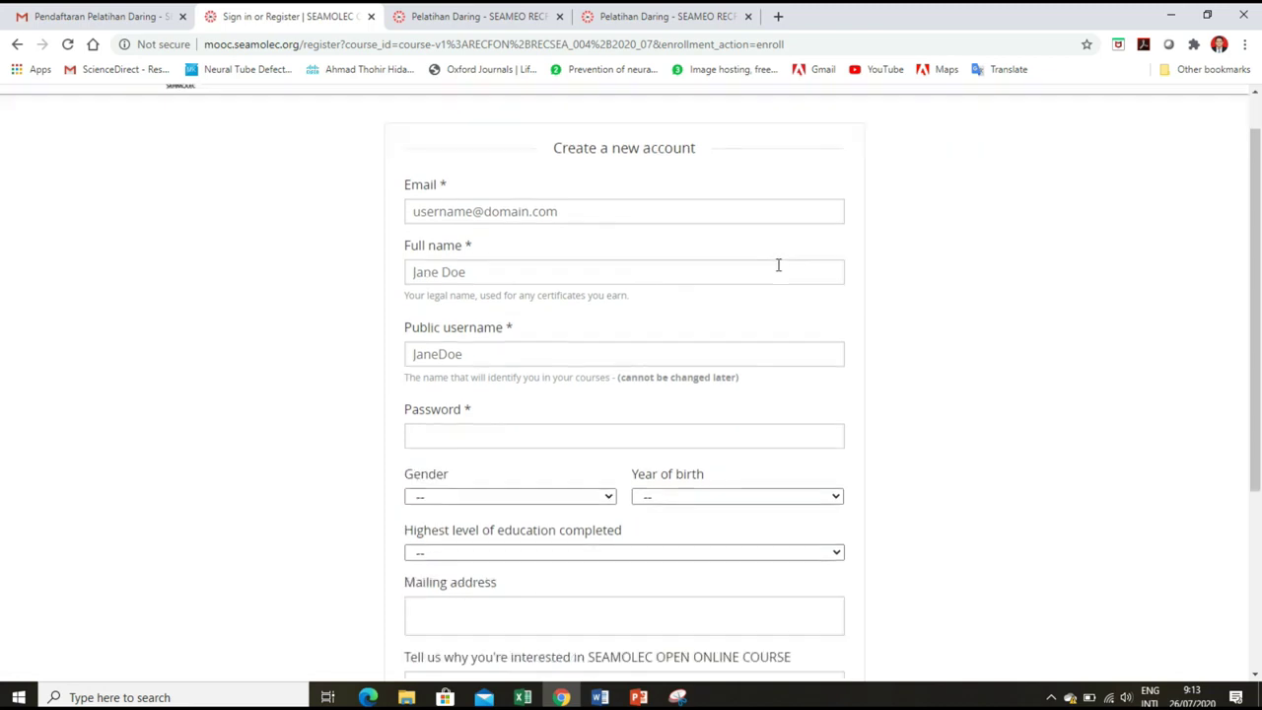
{"action": "scroll", "coordinate": [778, 273], "scroll_direction": "up", "scroll_amount": 2}
{"action": "left_click", "coordinate": [777, 264]}
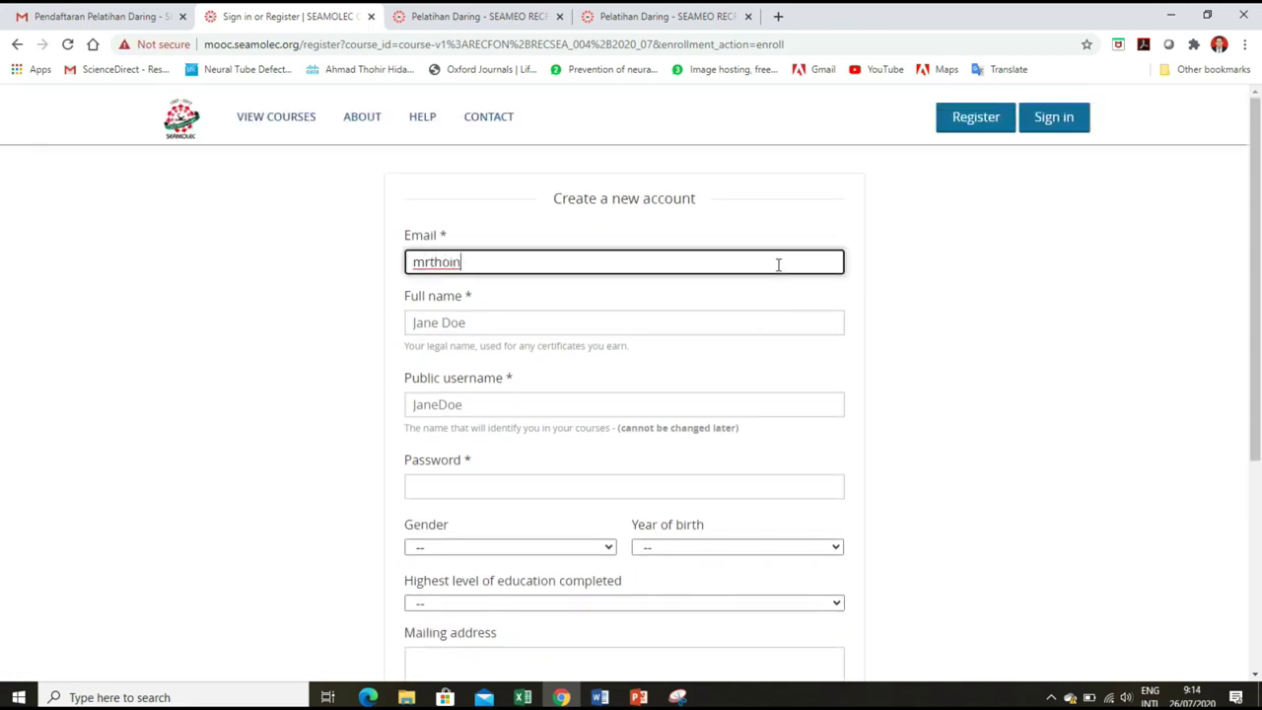
{"action": "key", "text": "Tab"}
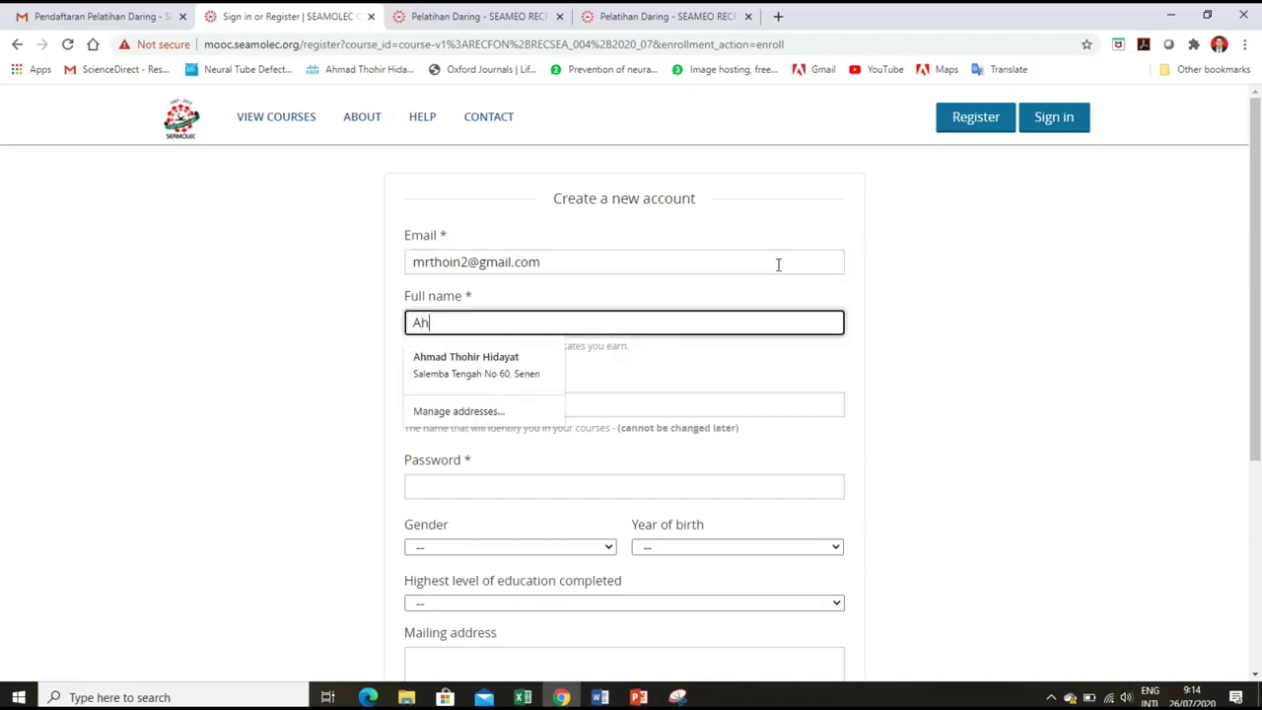
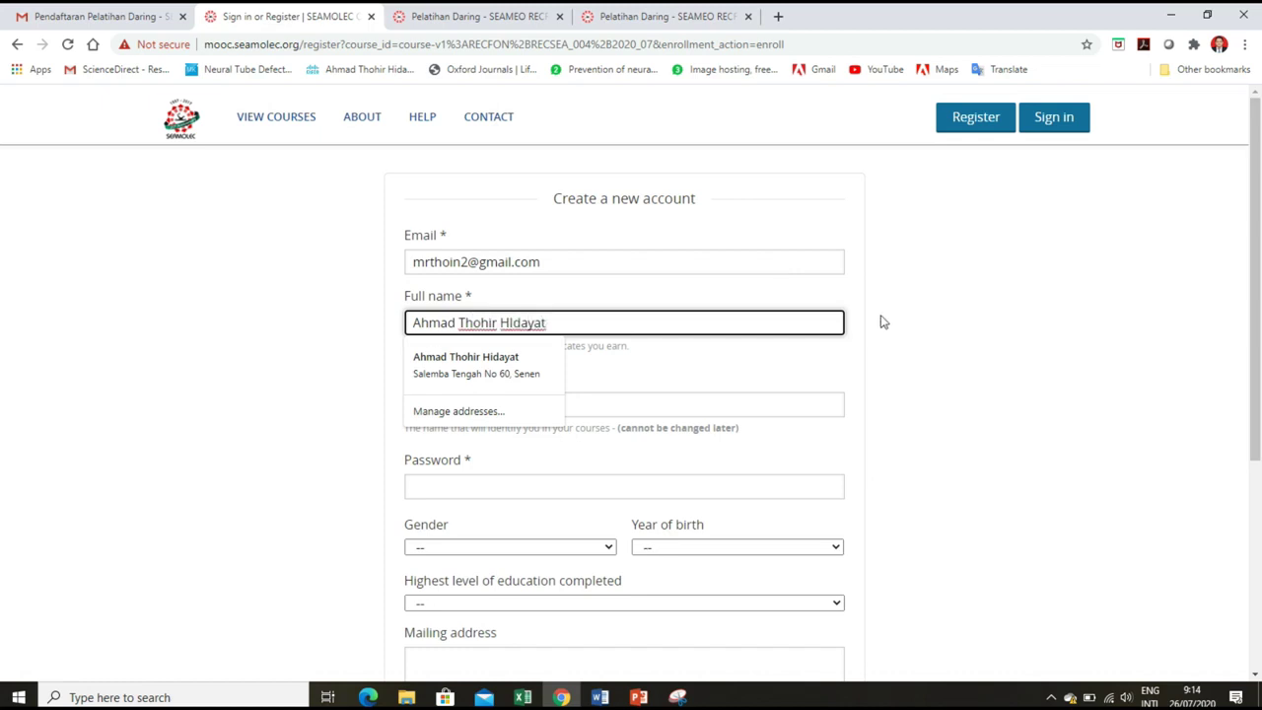
{"action": "left_click", "coordinate": [513, 377]}
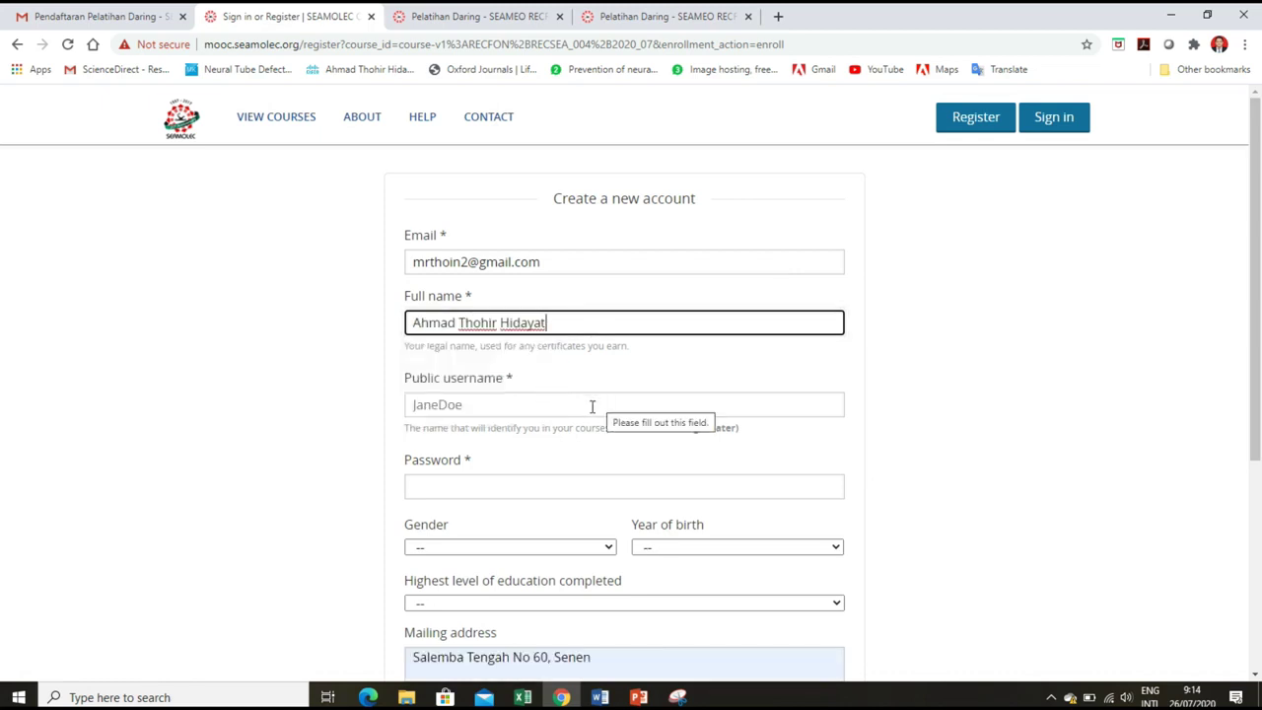
{"action": "left_click", "coordinate": [591, 406]}
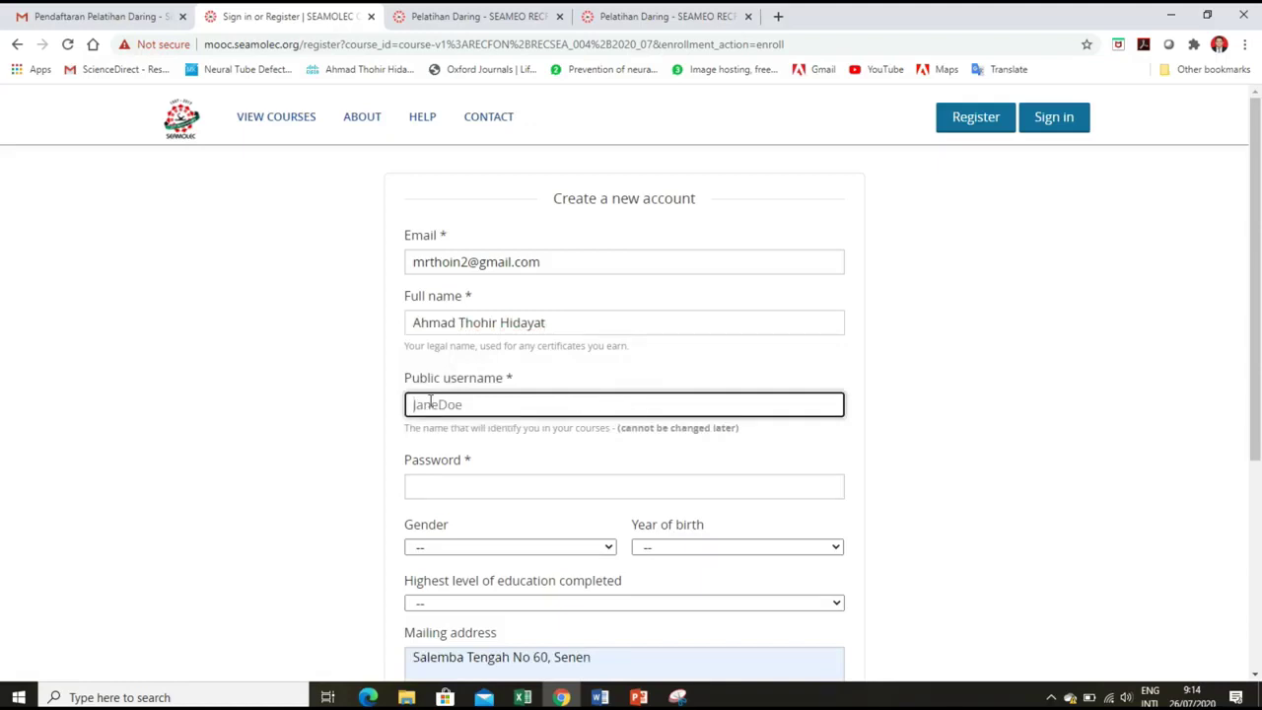
{"action": "left_click", "coordinate": [69, 12]}
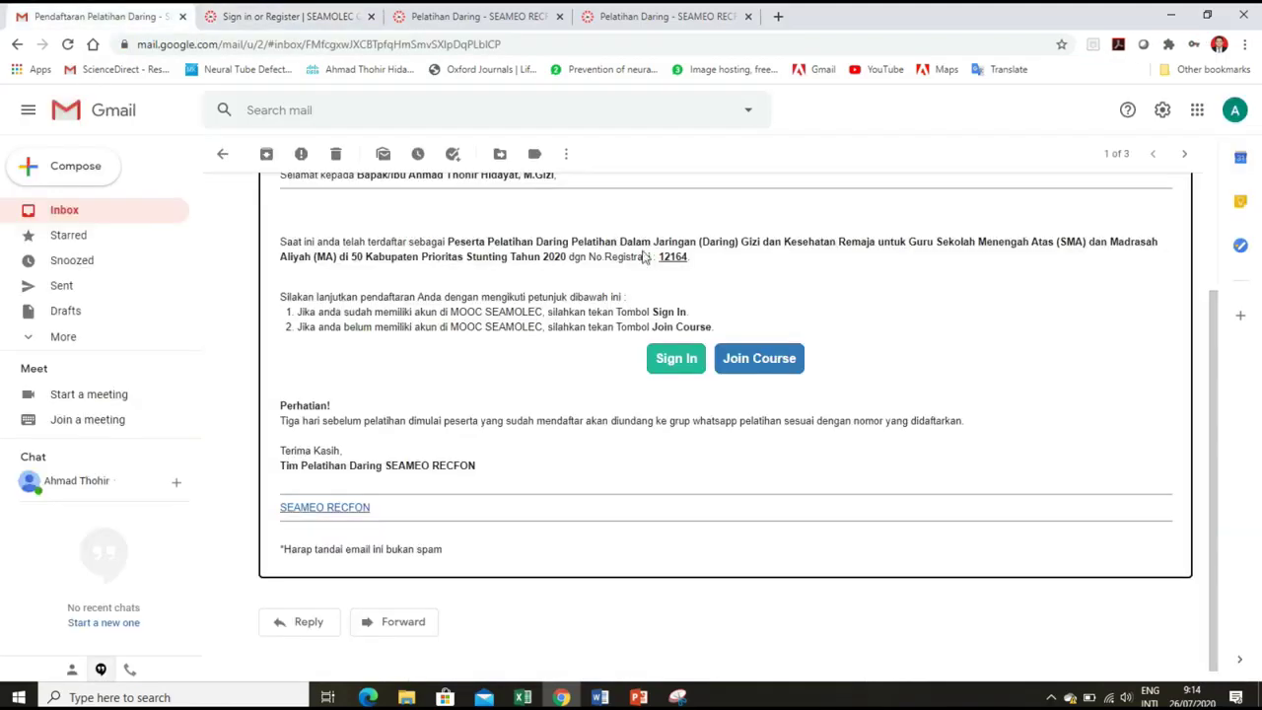
Copy the registration number from the email and return to the SEAMOLEC form.
{"action": "left_click_drag", "start_coordinate": [660, 256], "coordinate": [690, 258]}
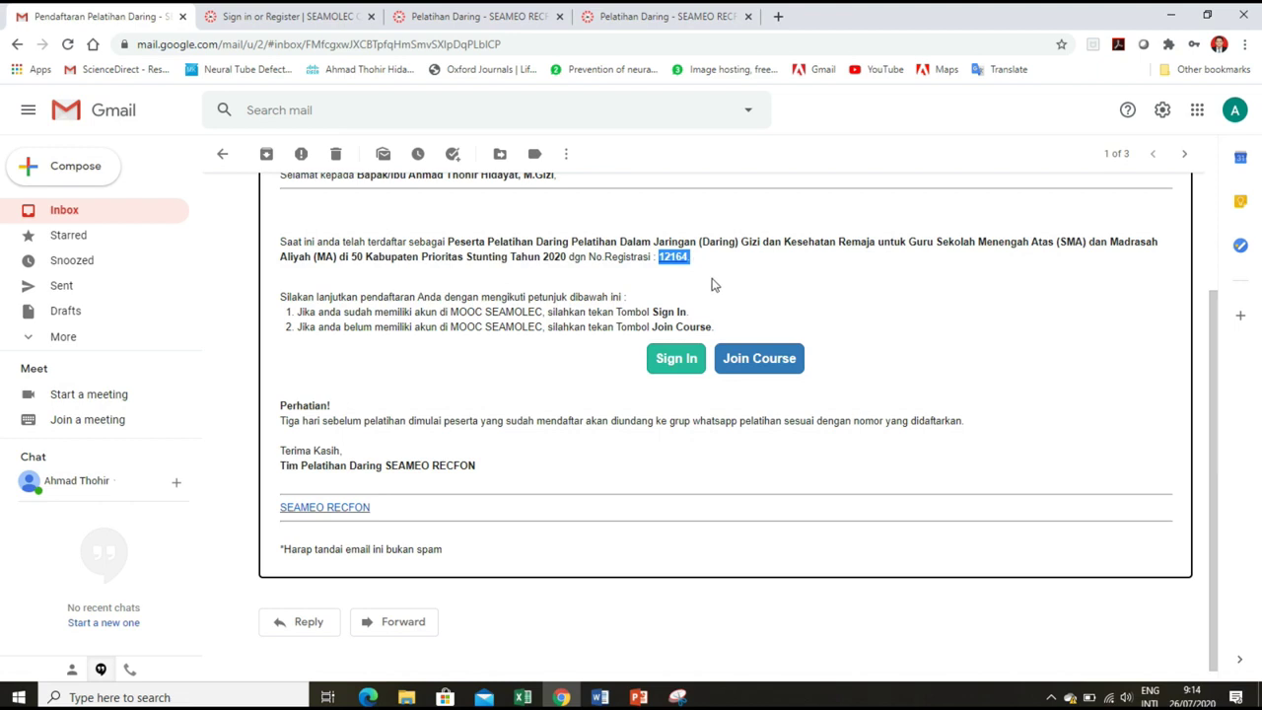
{"action": "left_click", "coordinate": [252, 9]}
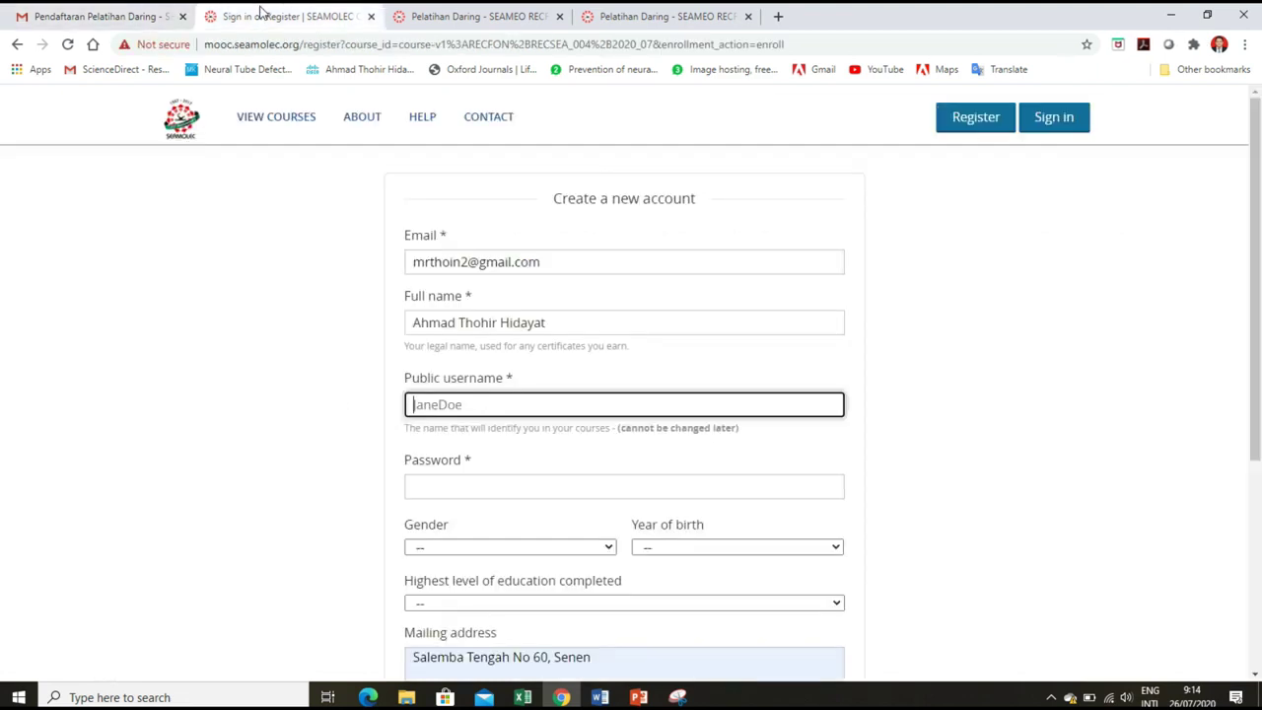
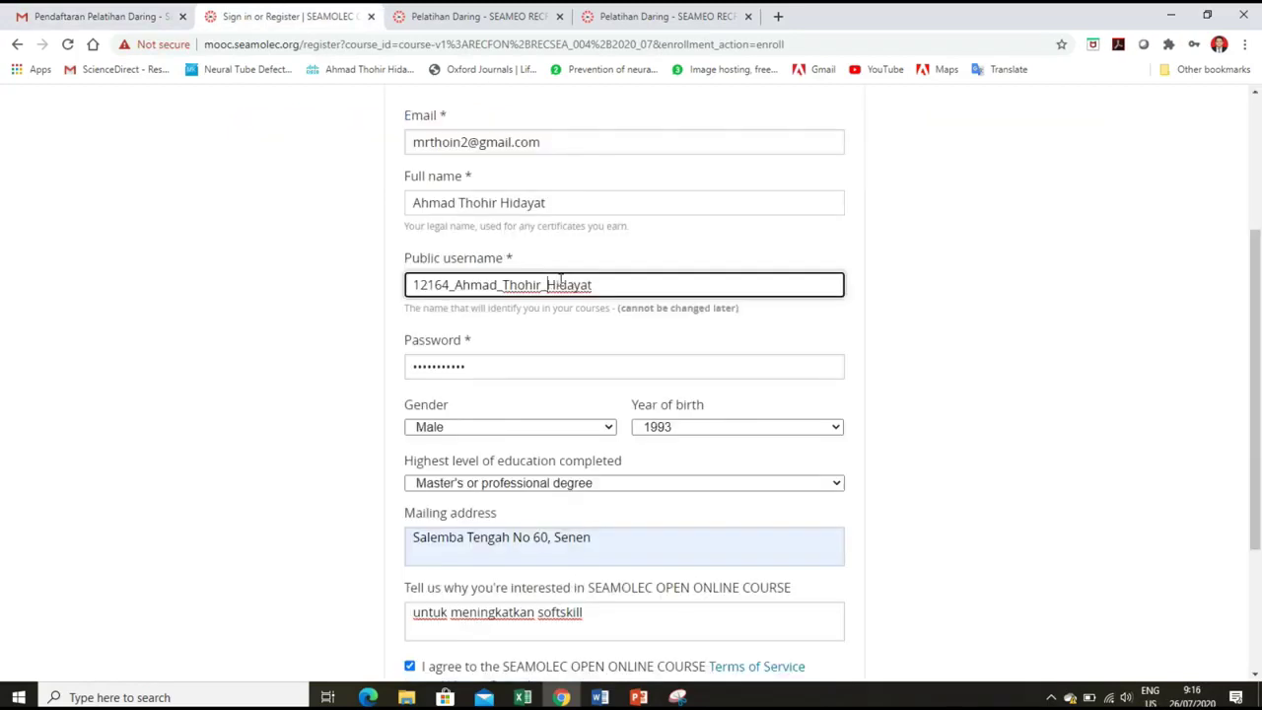
Build the Public username from the pasted registration number and name, removing underscores, then focus the reason field.
{"action": "key", "text": "Left"}
{"action": "key", "text": "Left"}
{"action": "key", "text": "Left"}
{"action": "key", "text": "Left"}
{"action": "key", "text": "BackSpace"}
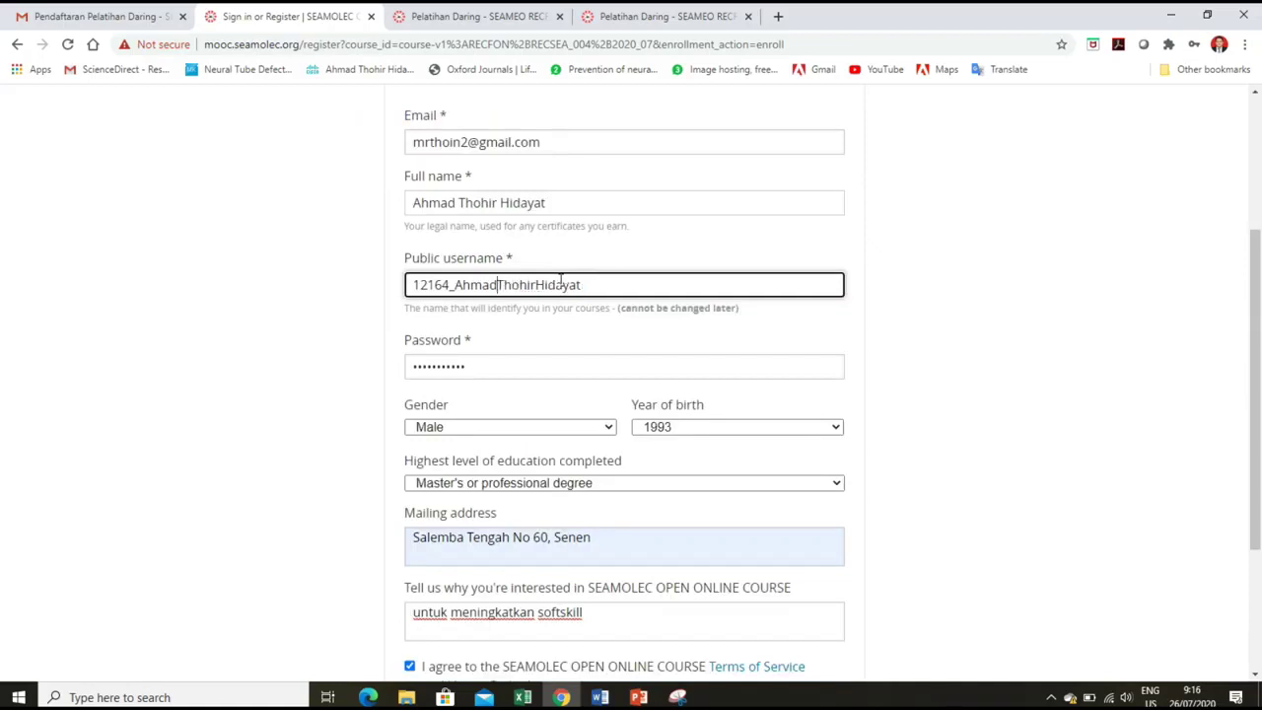
{"action": "scroll", "coordinate": [565, 296], "scroll_direction": "down", "scroll_amount": 2}
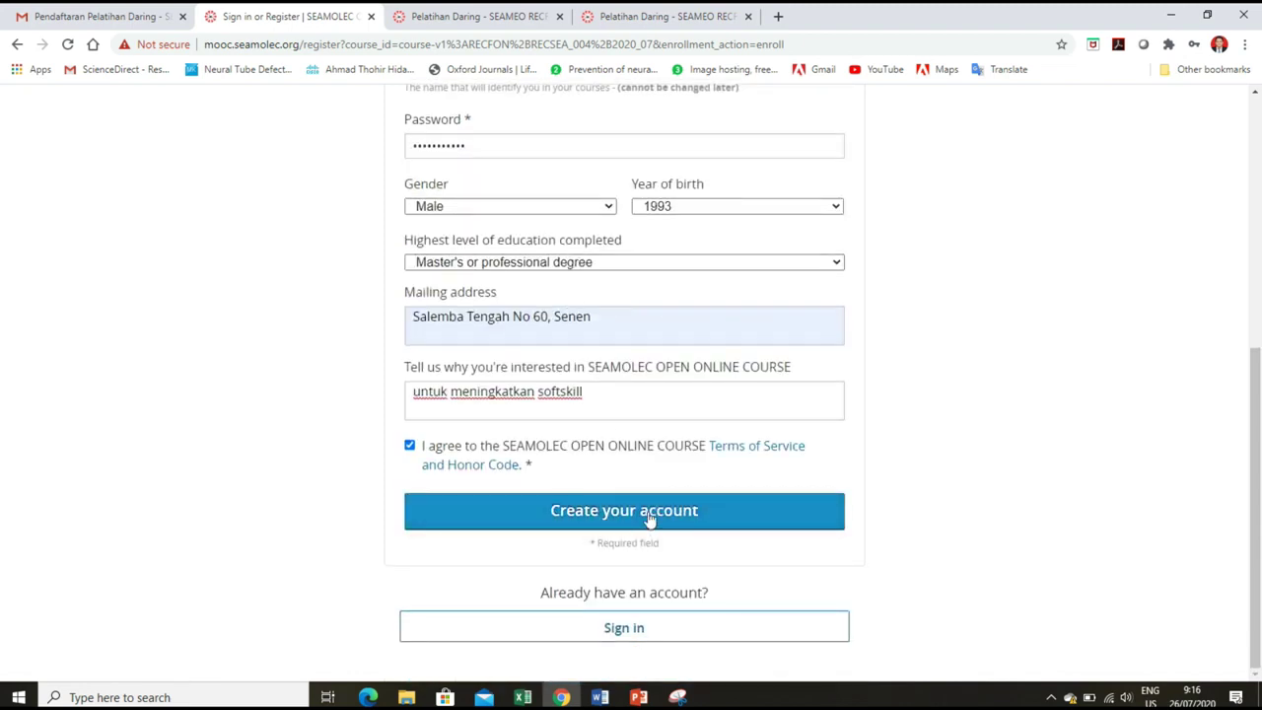
{"action": "left_click", "coordinate": [603, 390]}
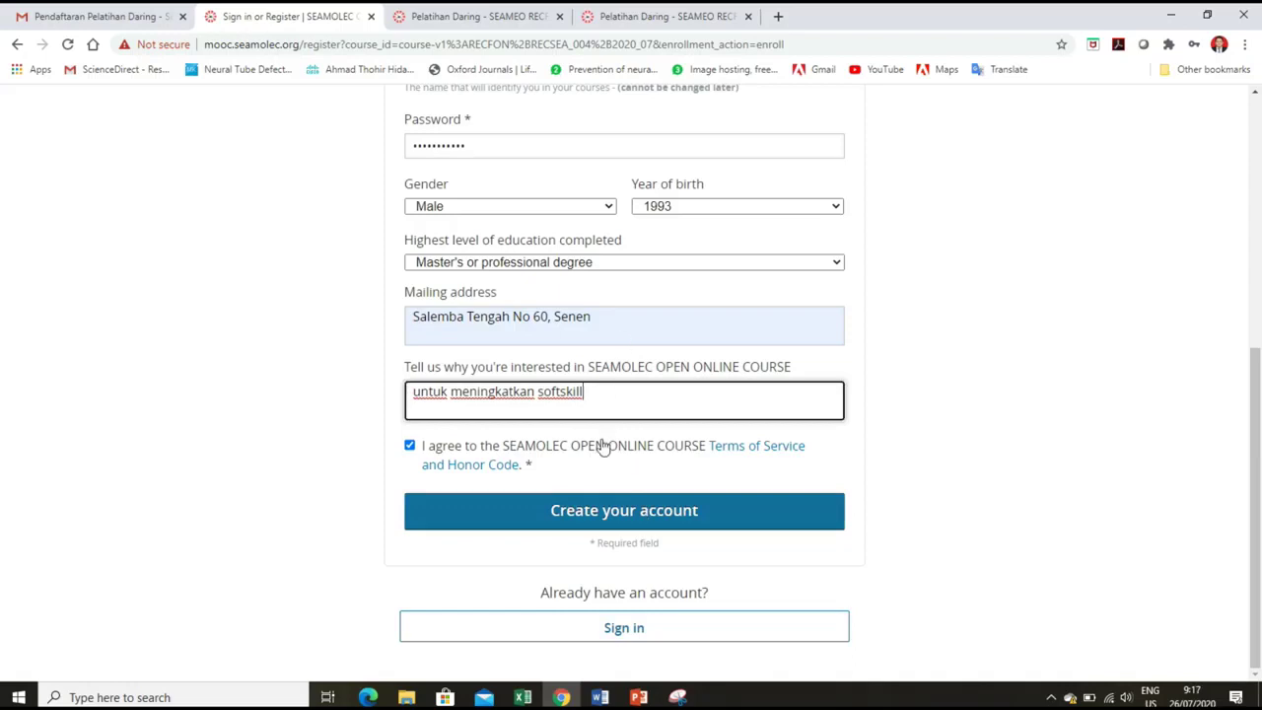
Submit the registration form and select the course code and start date on the new dashboard.
{"action": "left_click", "coordinate": [616, 515]}
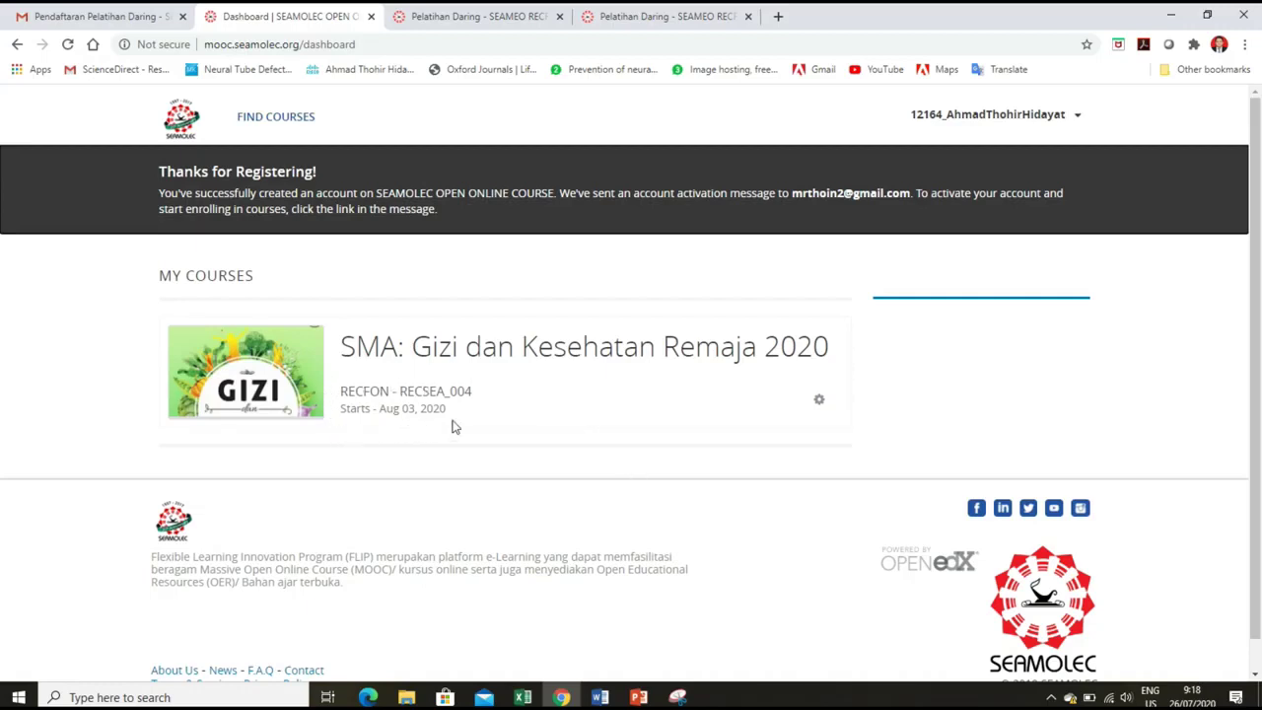
{"action": "left_click_drag", "start_coordinate": [341, 391], "coordinate": [449, 414]}
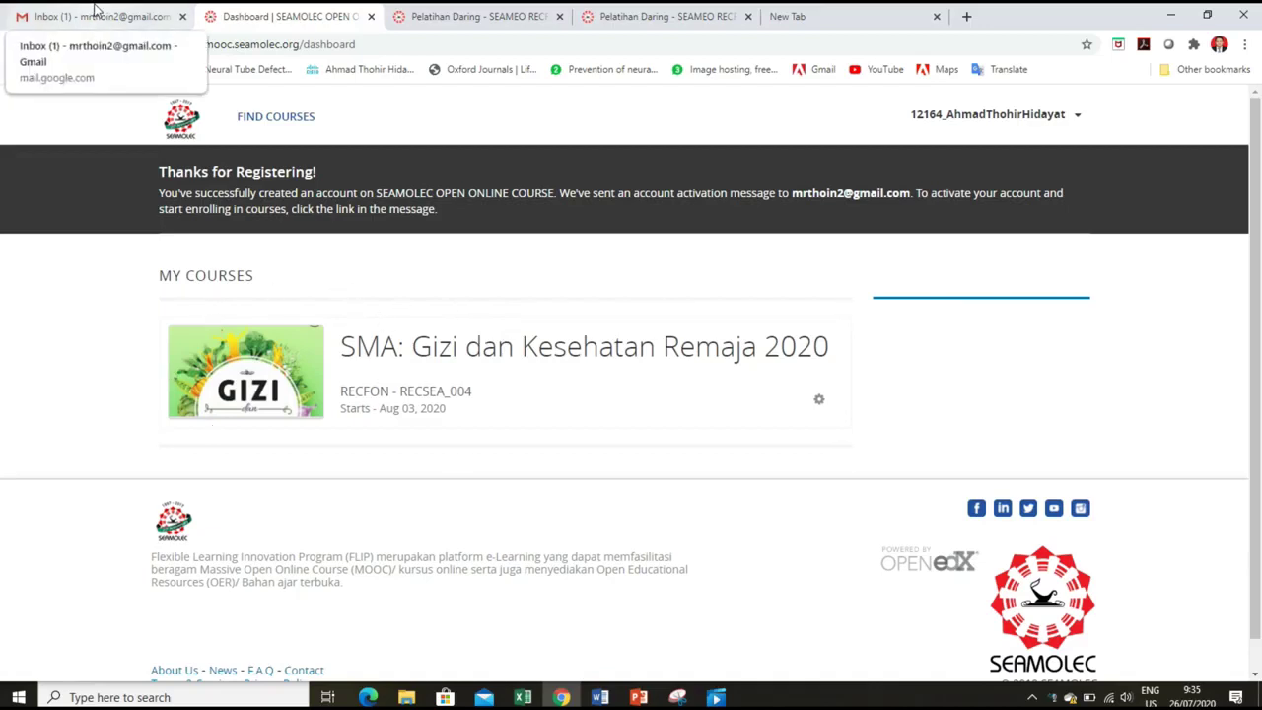
In Gmail, open the 'Activate Your SEAMOLEC OPEN ONLINE COURSE Account' email and follow its activation link.
{"action": "left_click", "coordinate": [97, 8]}
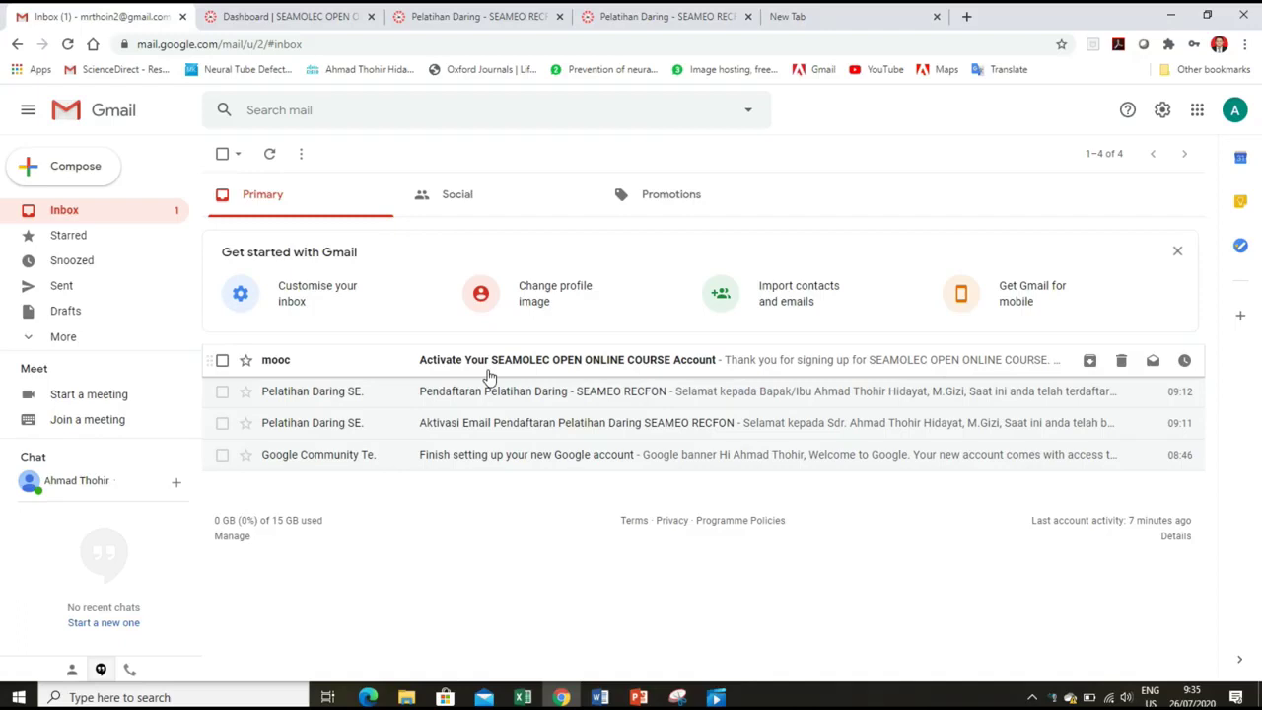
{"action": "left_click", "coordinate": [490, 366]}
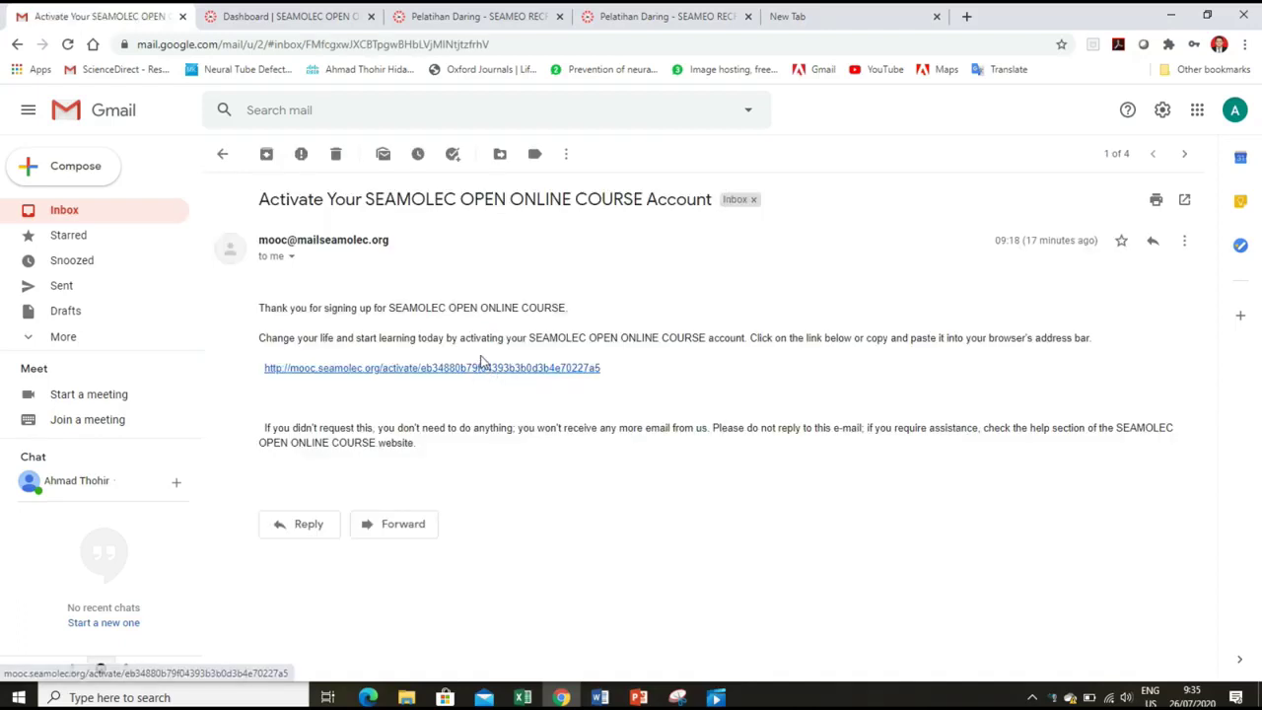
{"action": "left_click", "coordinate": [395, 369]}
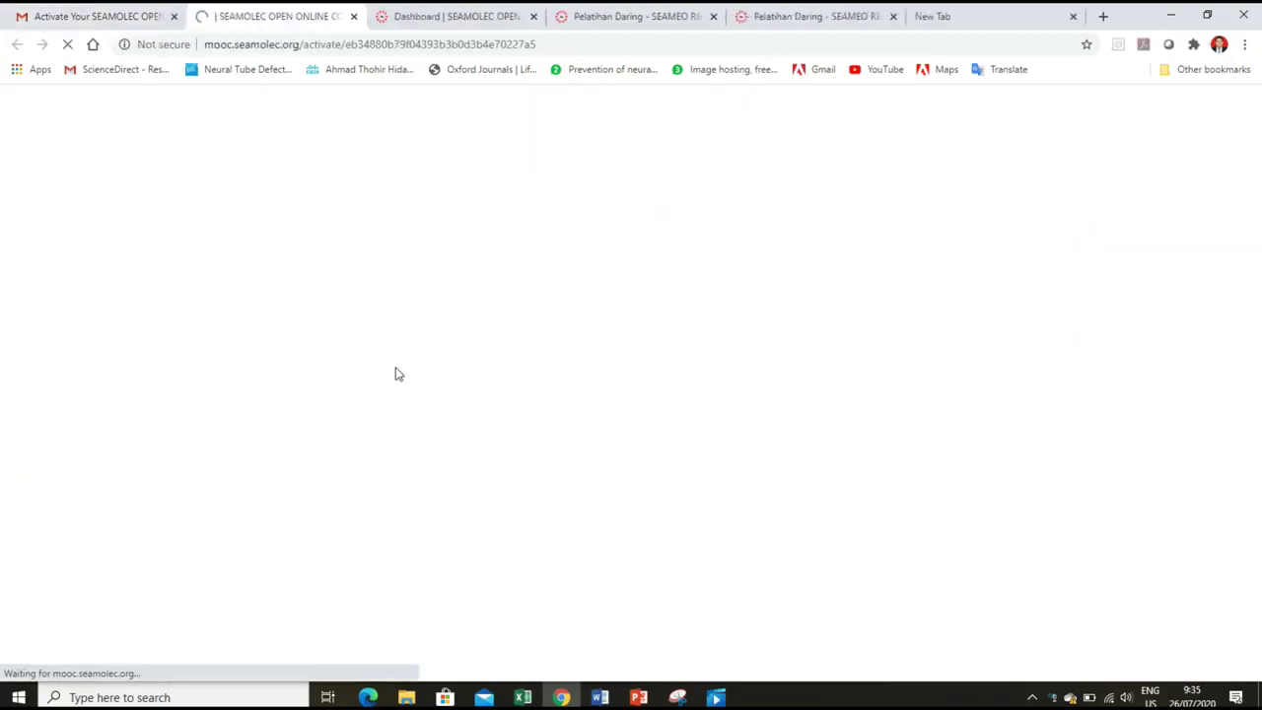